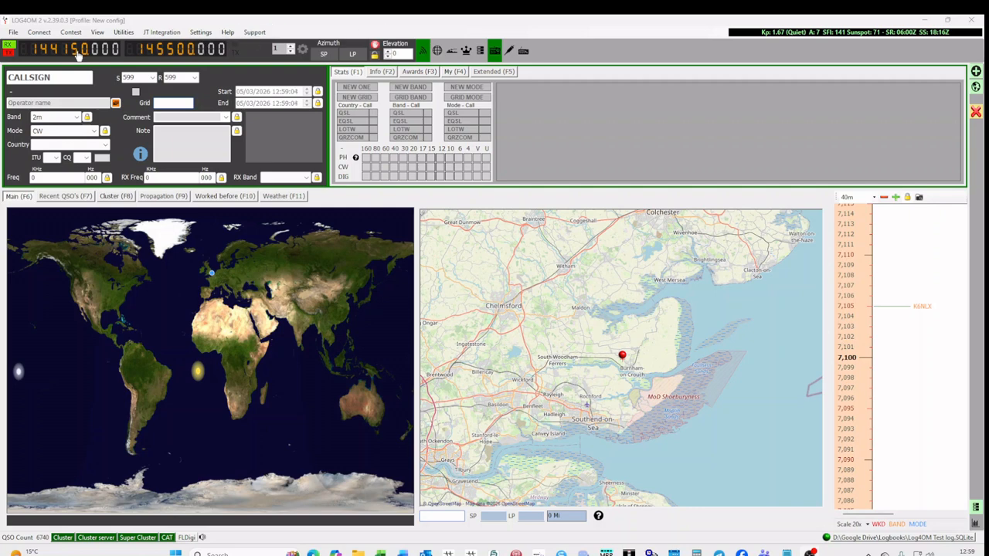
# Enter GI4POP as the callsign of the new contact and choose WAI as its award
pyautogui.click(68, 78)
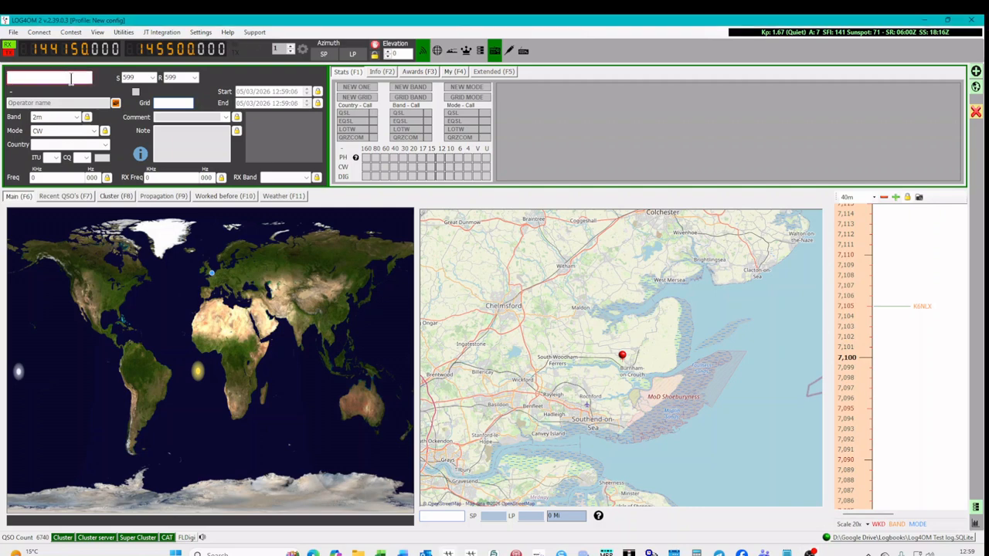
pyautogui.write('GI4POP')
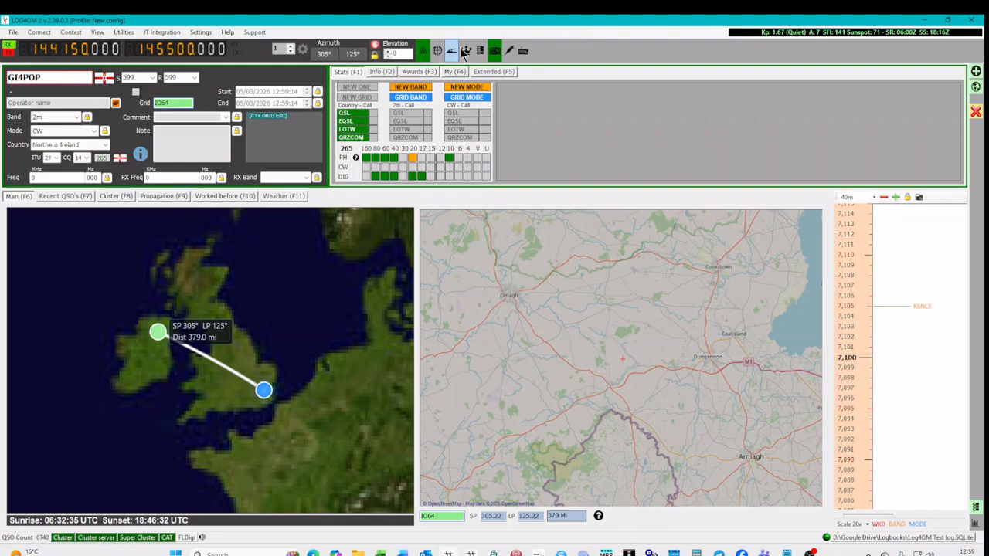
pyautogui.click(417, 70)
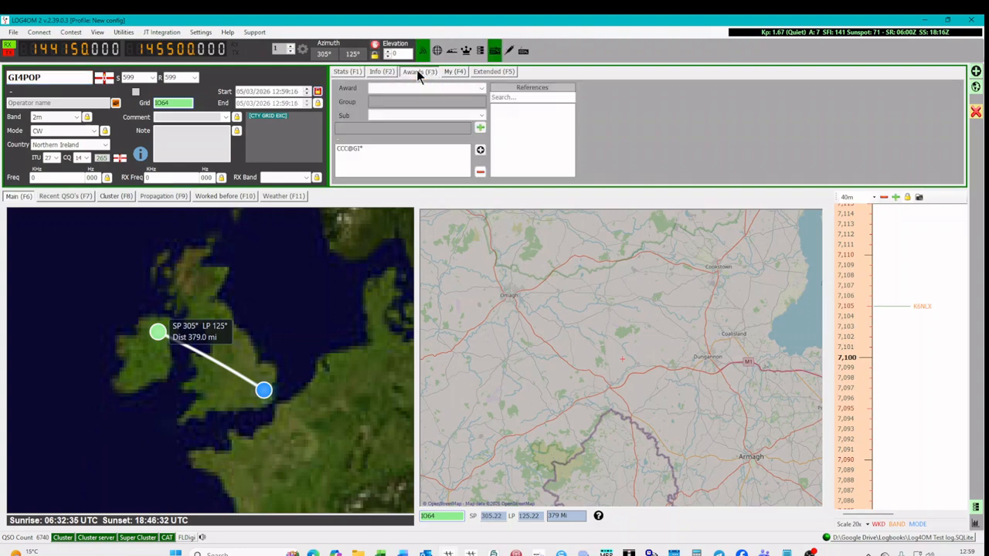
pyautogui.click(412, 87)
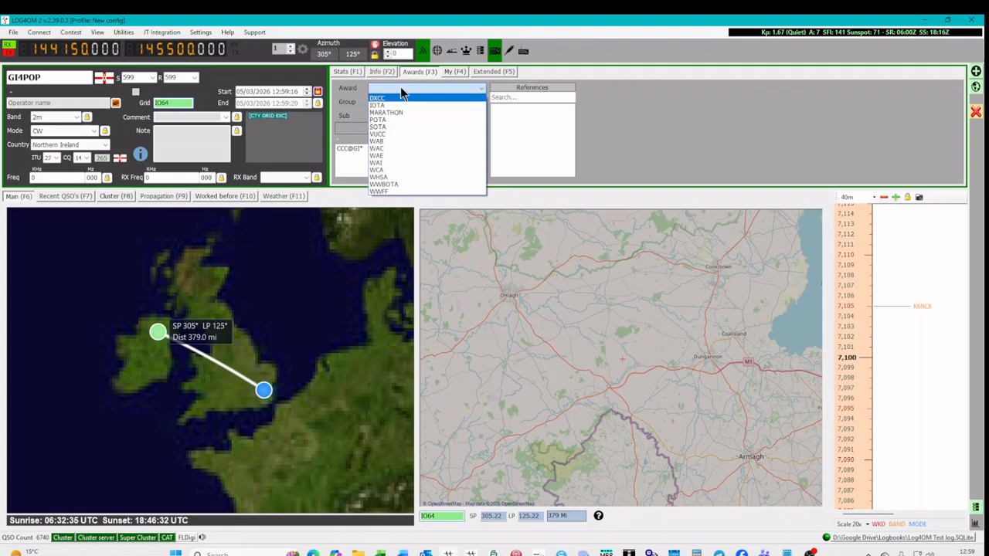
pyautogui.click(396, 163)
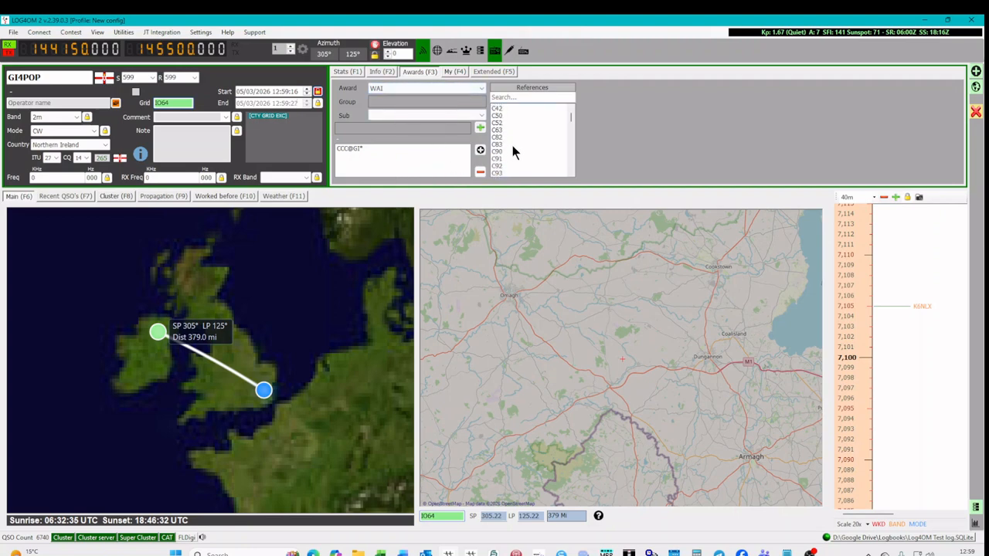
# Check the counties of WAI references C40 and C30, then add reference C31 to the contact's awards
pyautogui.click(501, 129)
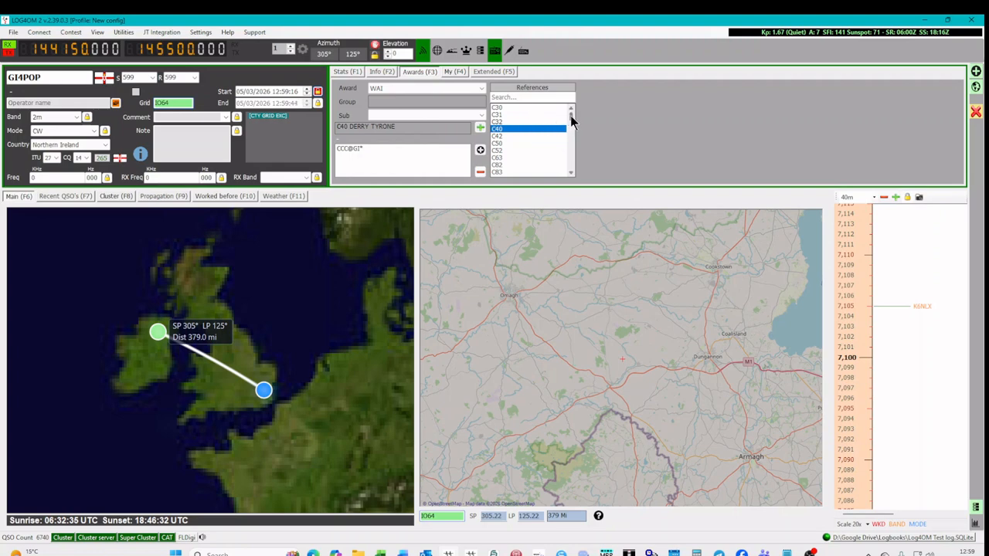
pyautogui.click(495, 108)
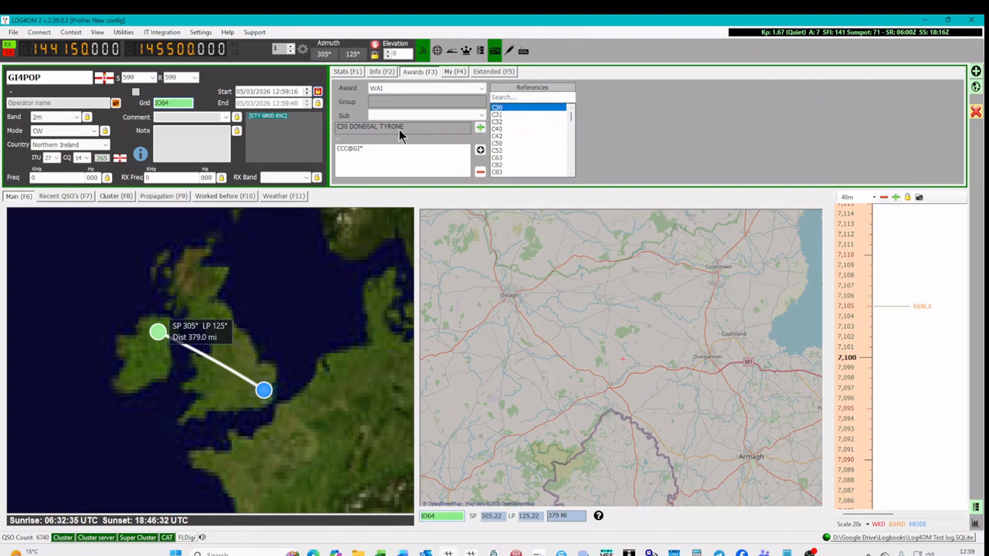
pyautogui.click(495, 115)
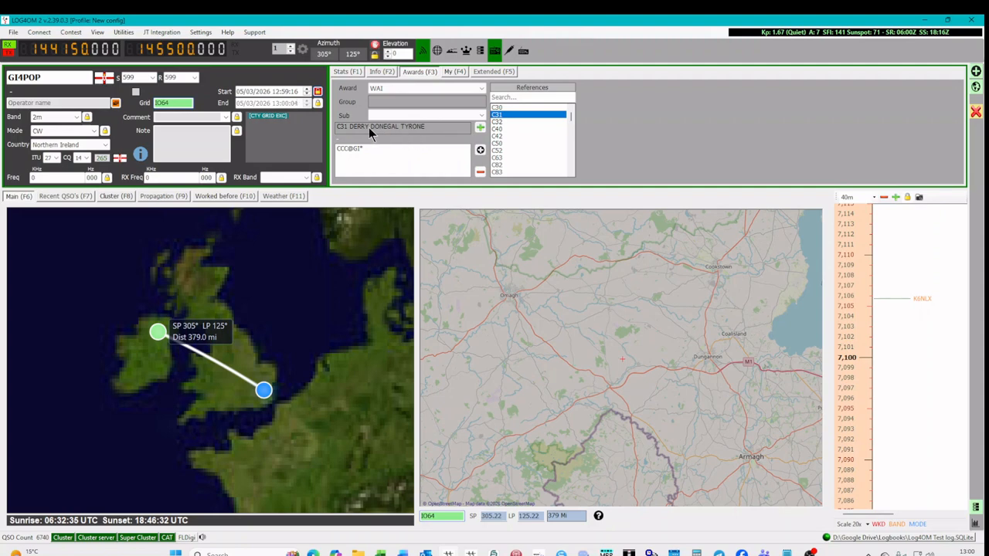
pyautogui.click(480, 126)
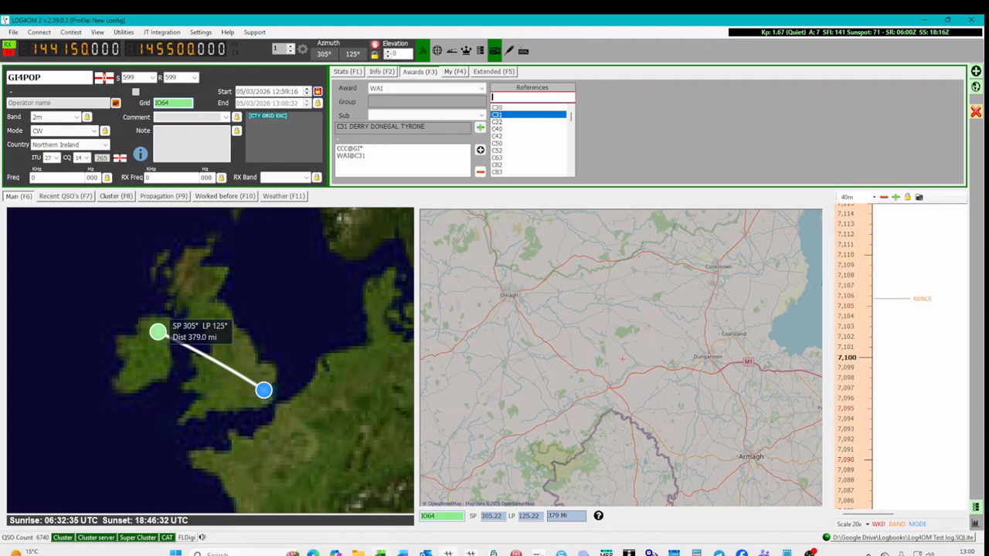
# Switch to Excel and examine the Ref, County and DXCC columns of WAI Squares stage 2.xlsx, including the squares spanning several counties
pyautogui.click(380, 553)
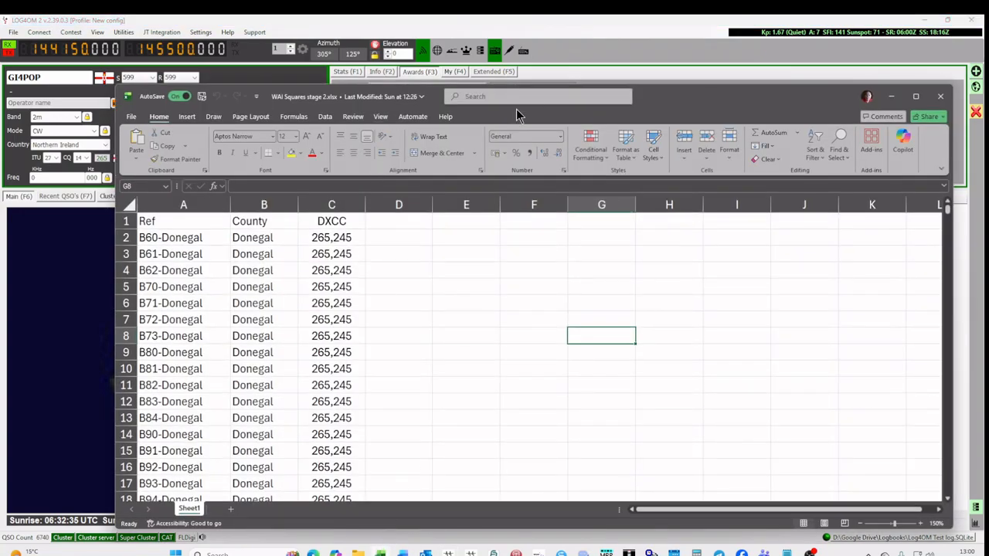
pyautogui.moveTo(686, 102); pyautogui.dragTo(659, 60)
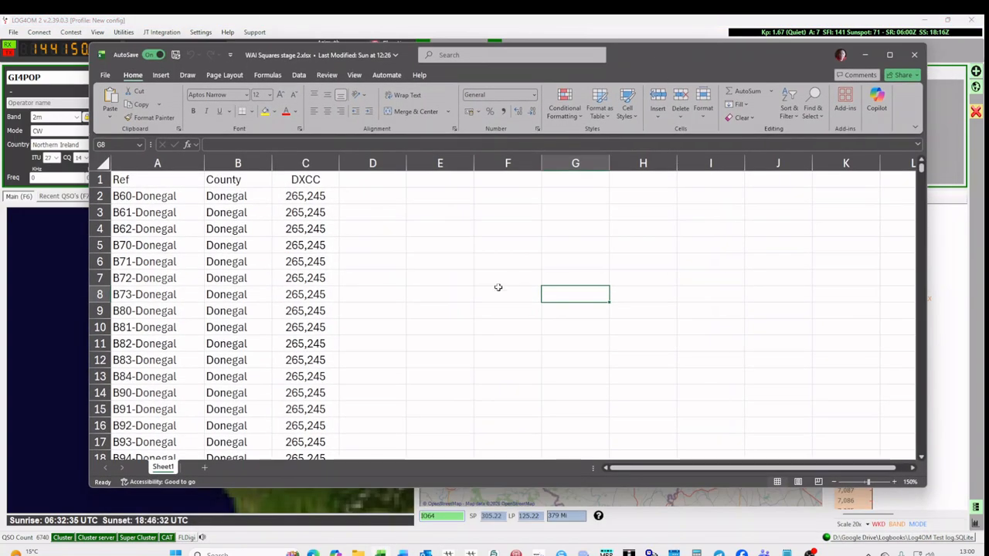
pyautogui.scroll(-4, 176, 213)
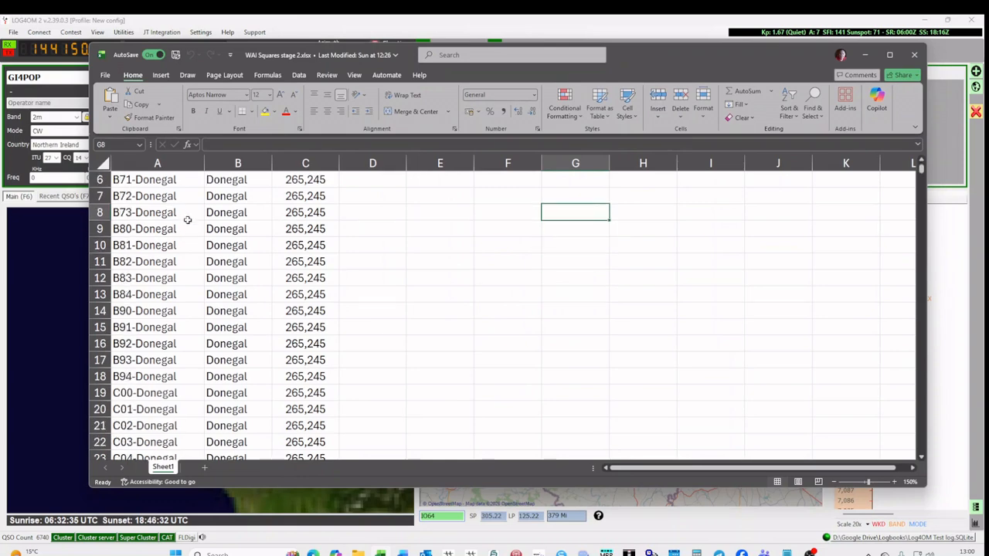
pyautogui.scroll(-6, 194, 291)
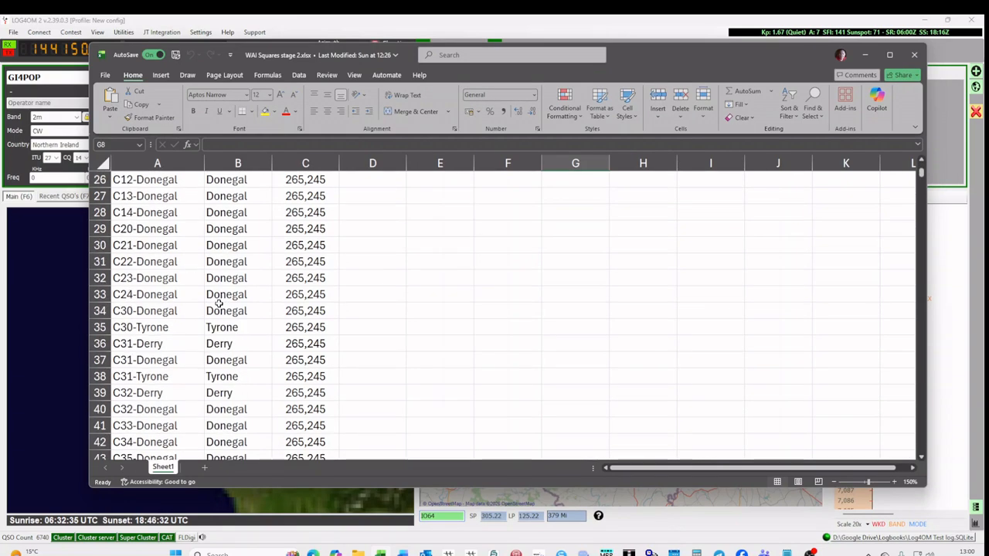
pyautogui.scroll(-1, 219, 303)
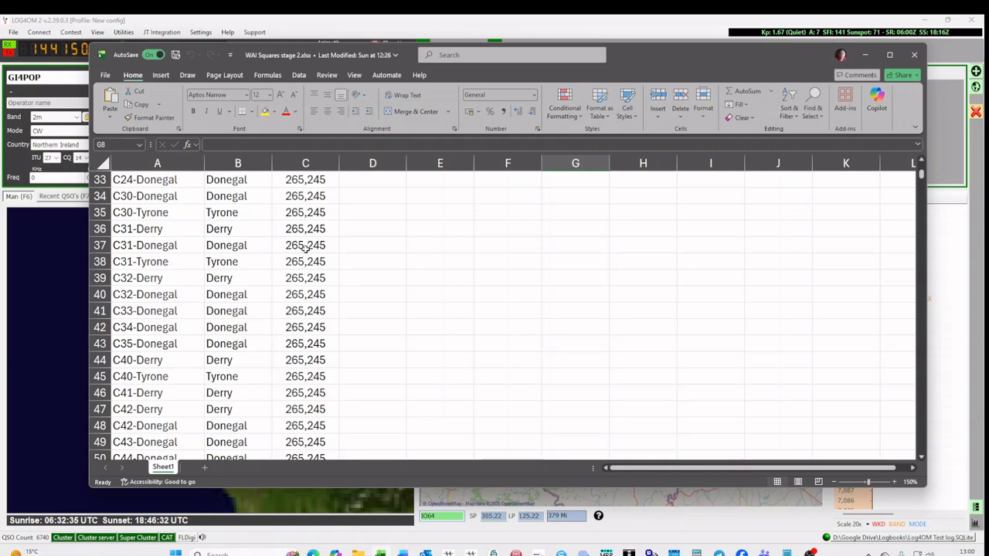
pyautogui.scroll(3, 305, 247)
pyautogui.scroll(5, 305, 247)
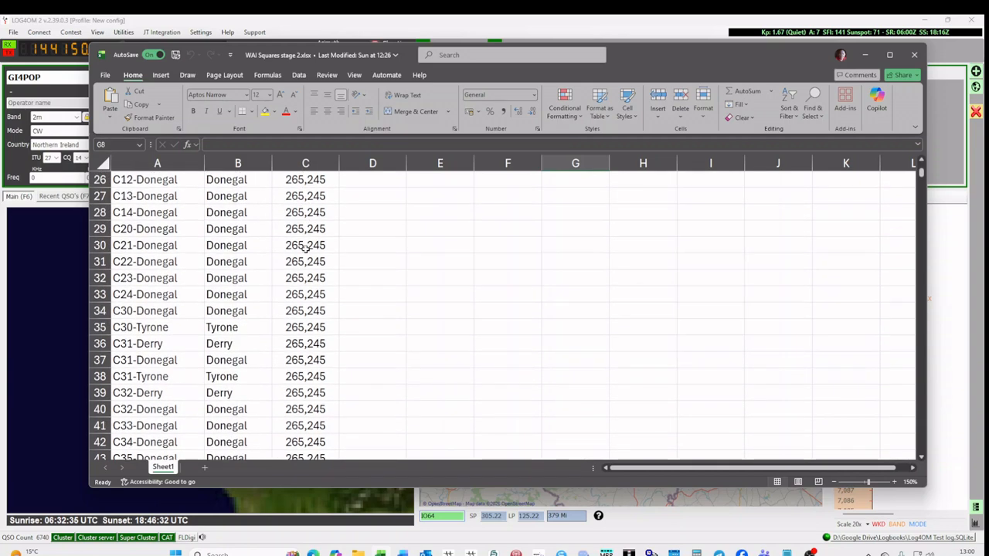
pyautogui.scroll(7, 305, 251)
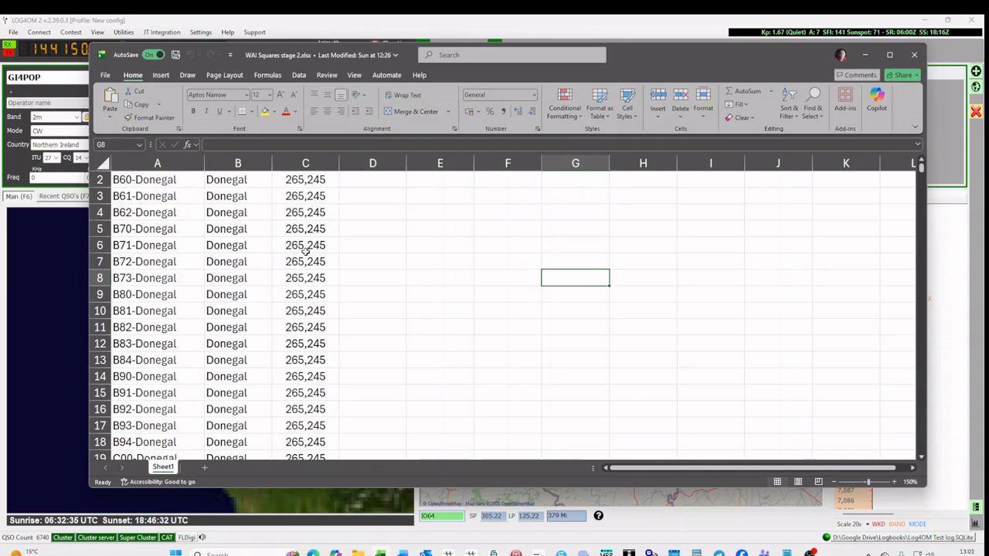
pyautogui.scroll(1, 306, 250)
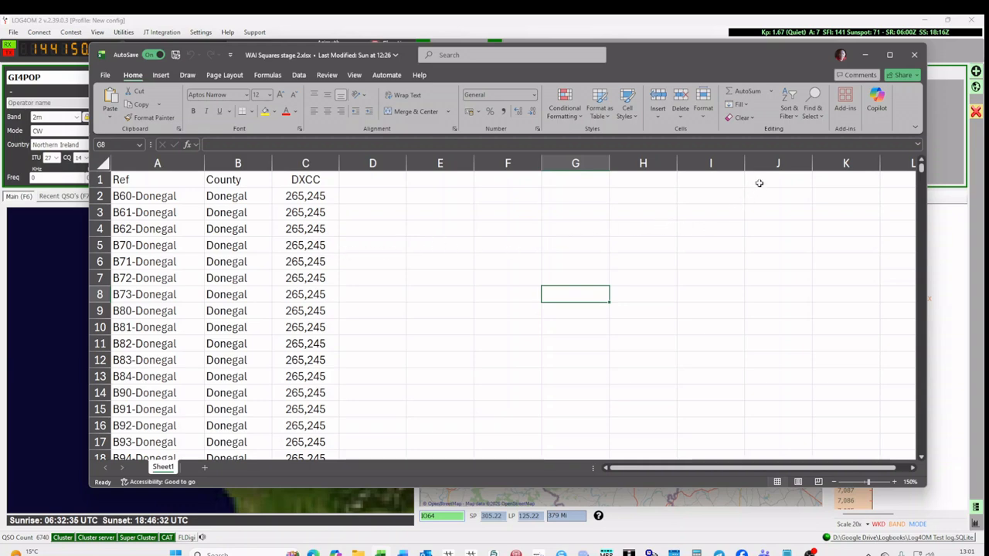
pyautogui.click(865, 55)
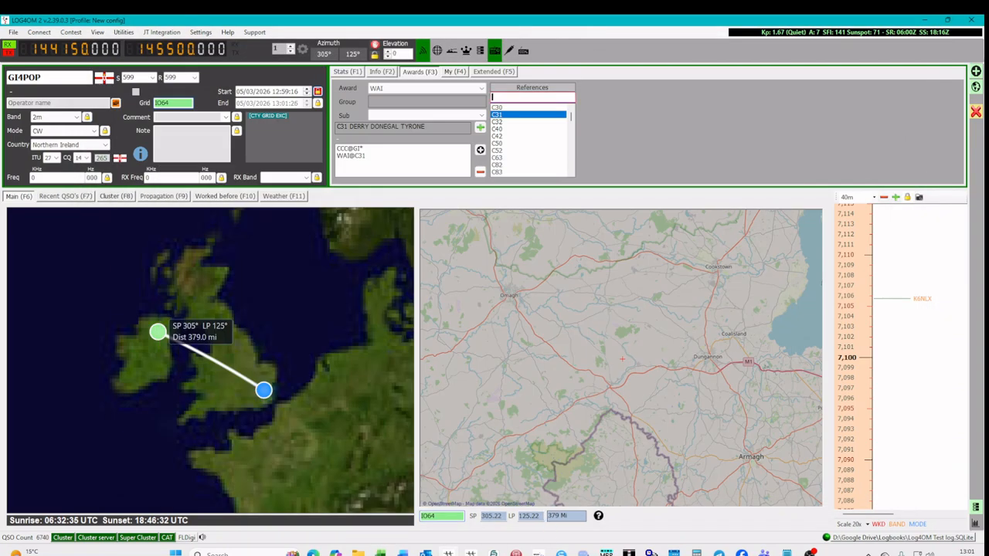
# Switch to Notepad and examine the semicolon-separated fields of WAI Squares stage 2.csv
pyautogui.click(785, 554)
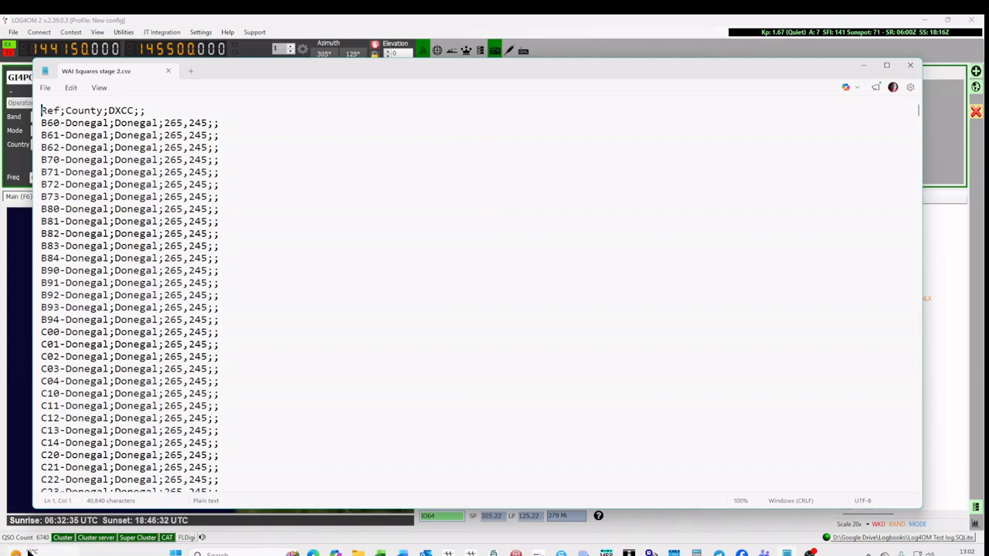
pyautogui.moveTo(29, 552)
pyautogui.click(863, 66)
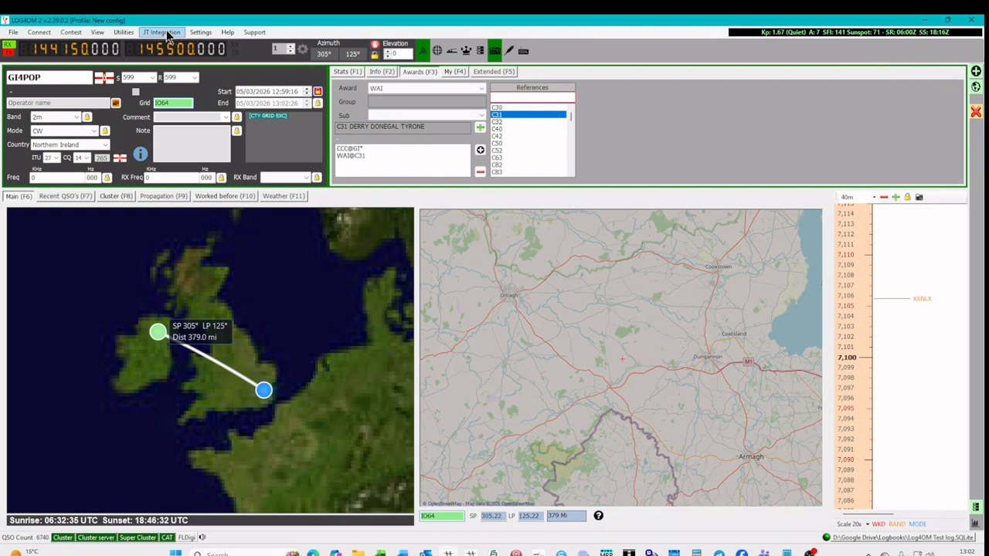
# Open the WAI award for editing in the Award manager
pyautogui.click(121, 34)
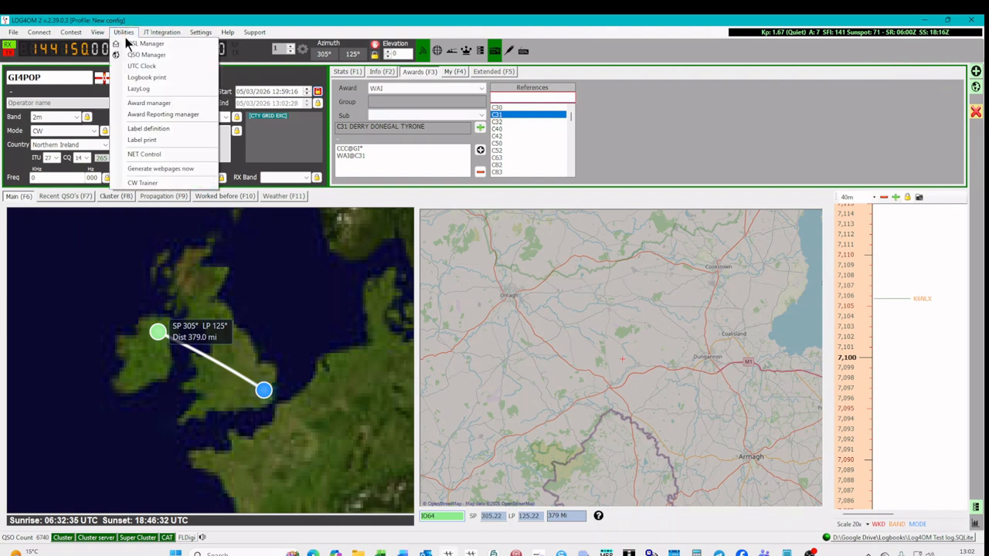
pyautogui.click(149, 104)
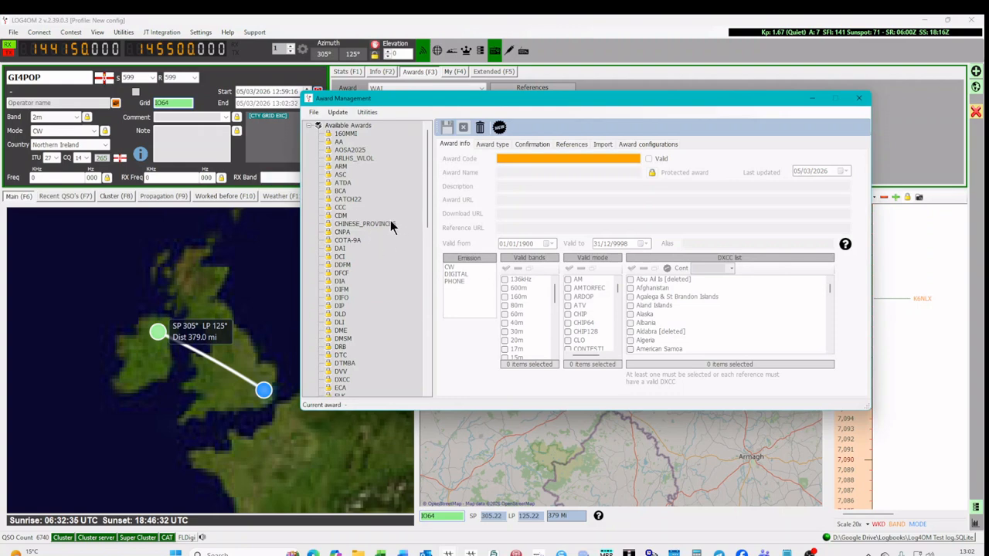
pyautogui.scroll(-10, 394, 239)
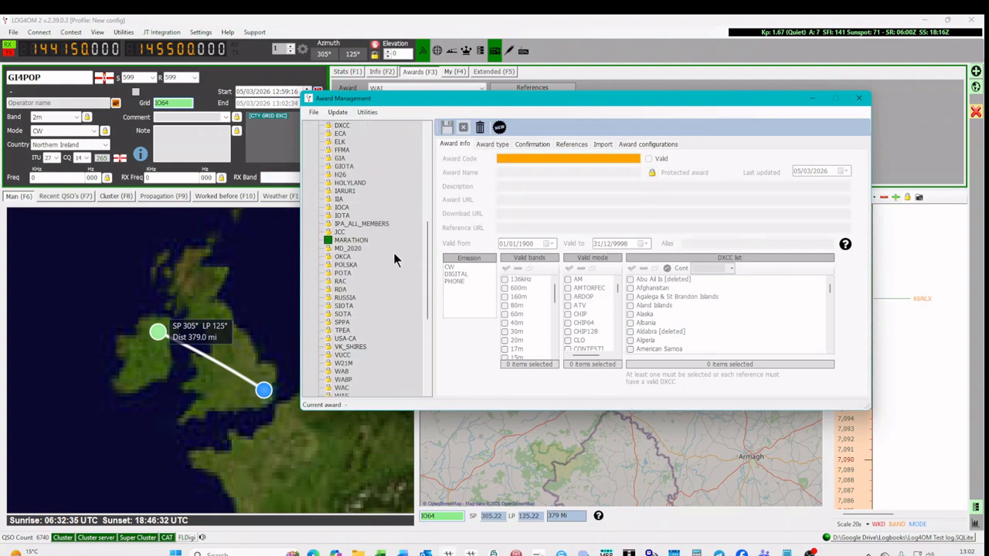
pyautogui.scroll(-2, 393, 253)
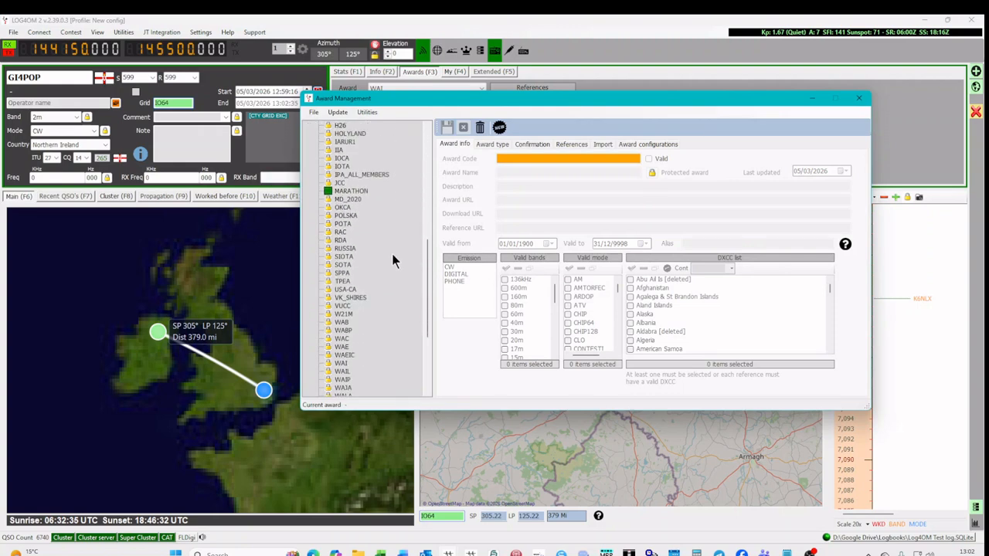
pyautogui.click(340, 363)
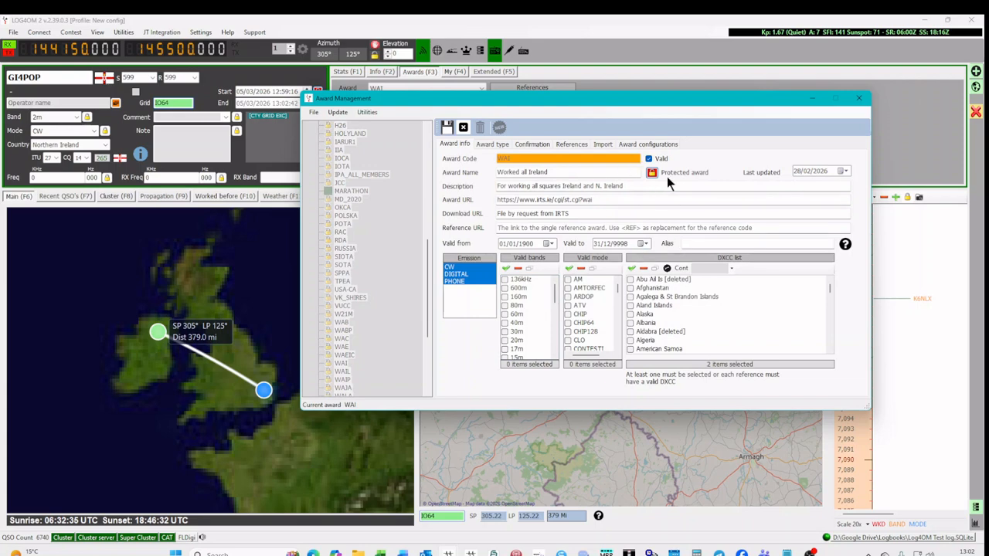
# Load WAI Squares stage 2.csv from the Desktop as the award's import file, set the field separator to a semicolon and preview it
pyautogui.click(602, 144)
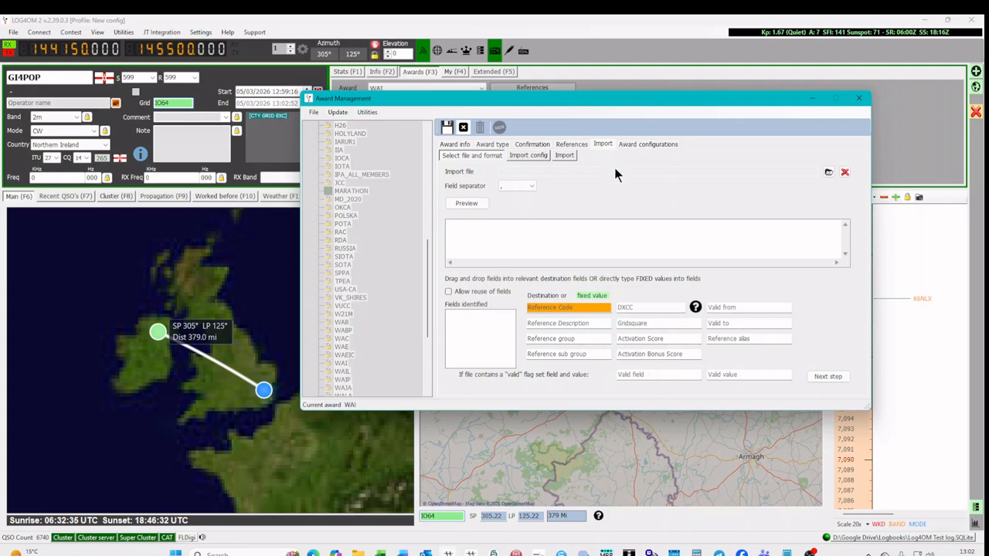
pyautogui.click(827, 173)
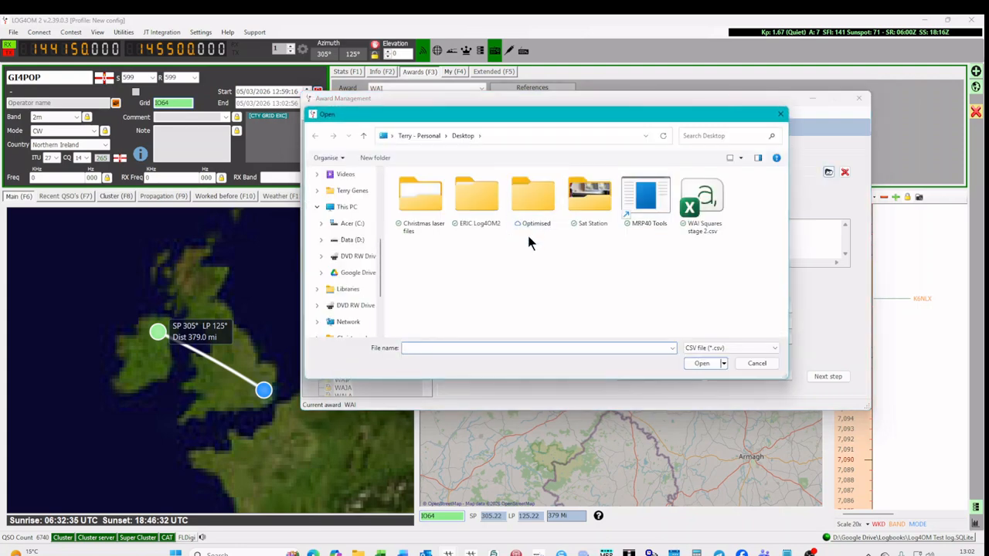
pyautogui.click(718, 212)
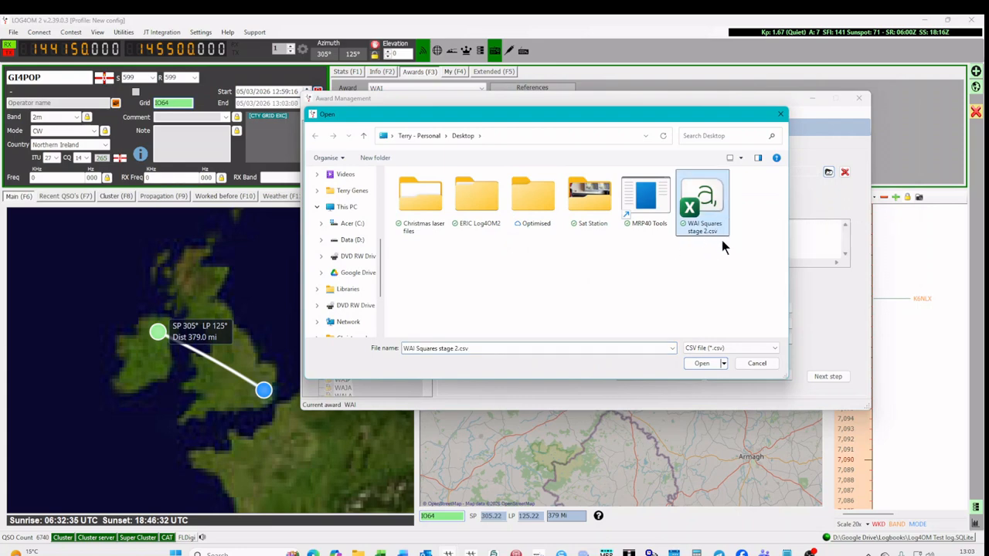
pyautogui.click(699, 363)
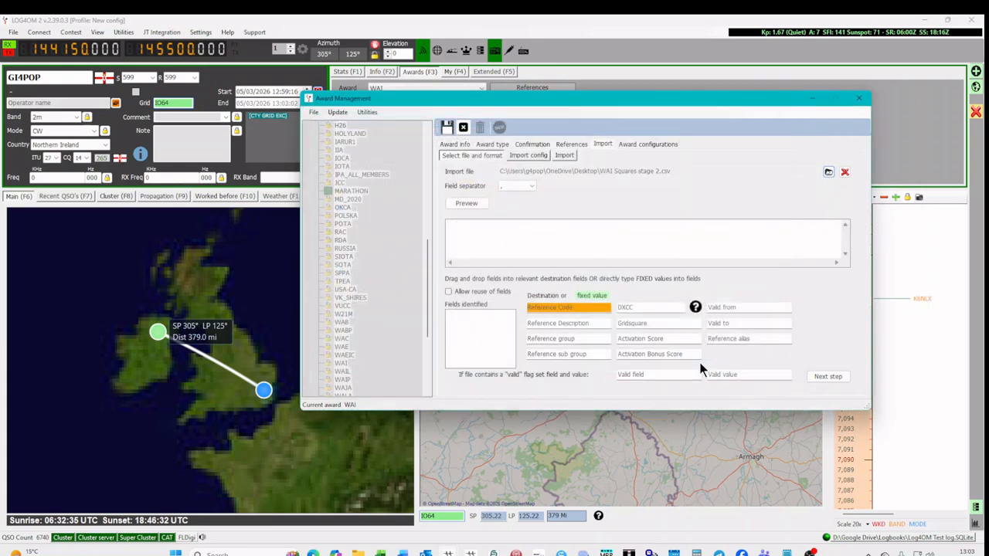
pyautogui.click(533, 189)
pyautogui.click(460, 207)
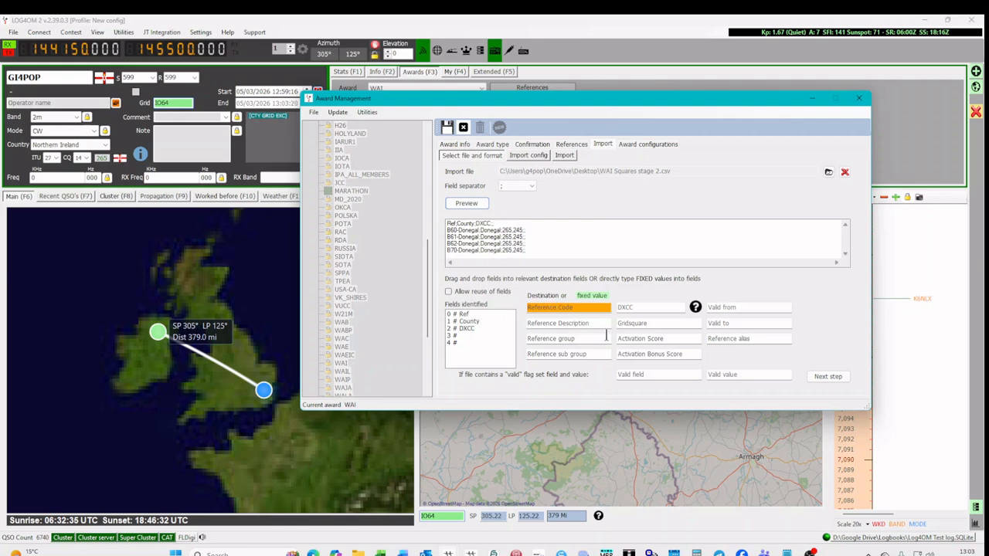
# Map the file's Ref field to Reference Code, County to Reference Description and DXCC to DXCC
pyautogui.click(466, 314)
pyautogui.moveTo(482, 313); pyautogui.dragTo(536, 307)
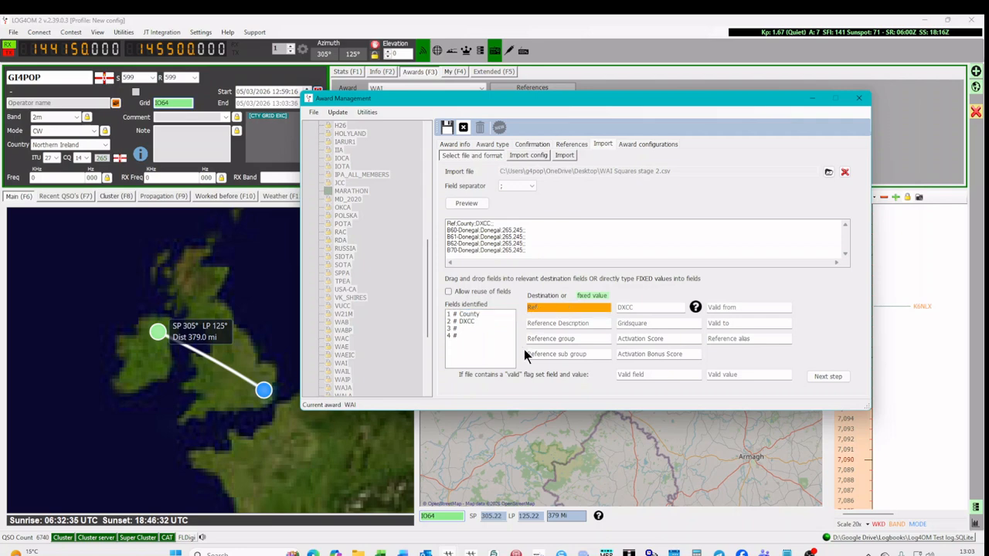
pyautogui.click(467, 316)
pyautogui.moveTo(494, 321); pyautogui.dragTo(543, 328)
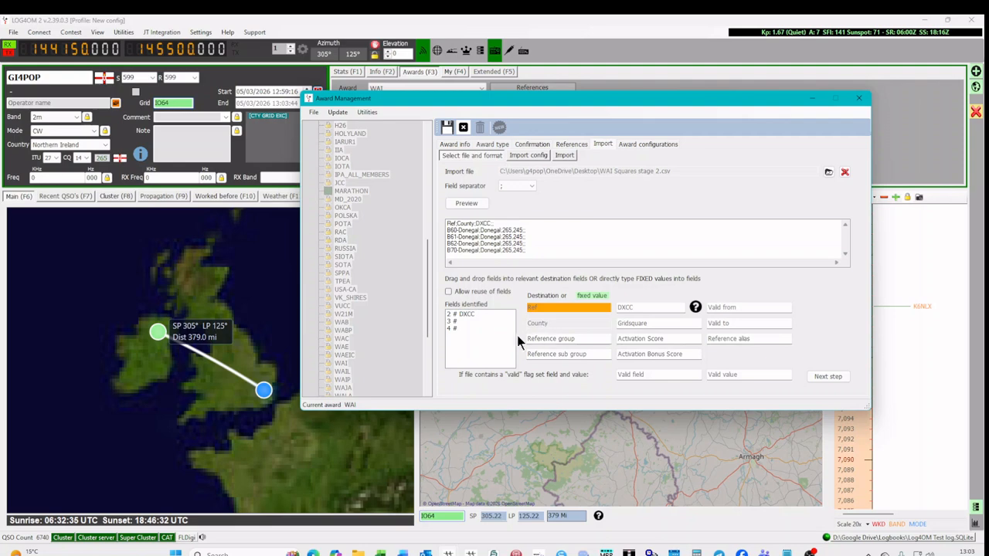
pyautogui.click(471, 315)
pyautogui.moveTo(471, 315); pyautogui.dragTo(634, 308)
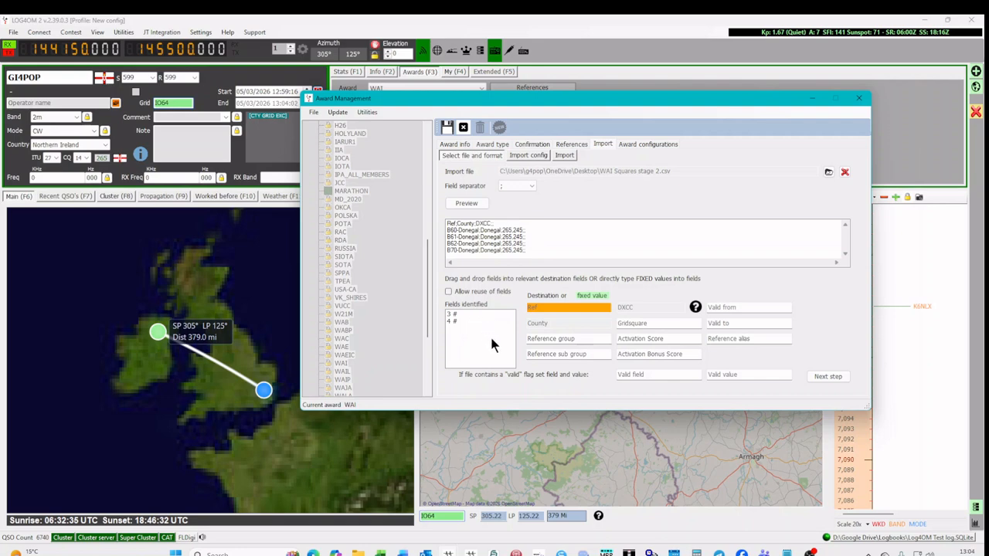
# Change the first and last components of the import's date format and proceed to the final import stage
pyautogui.click(824, 377)
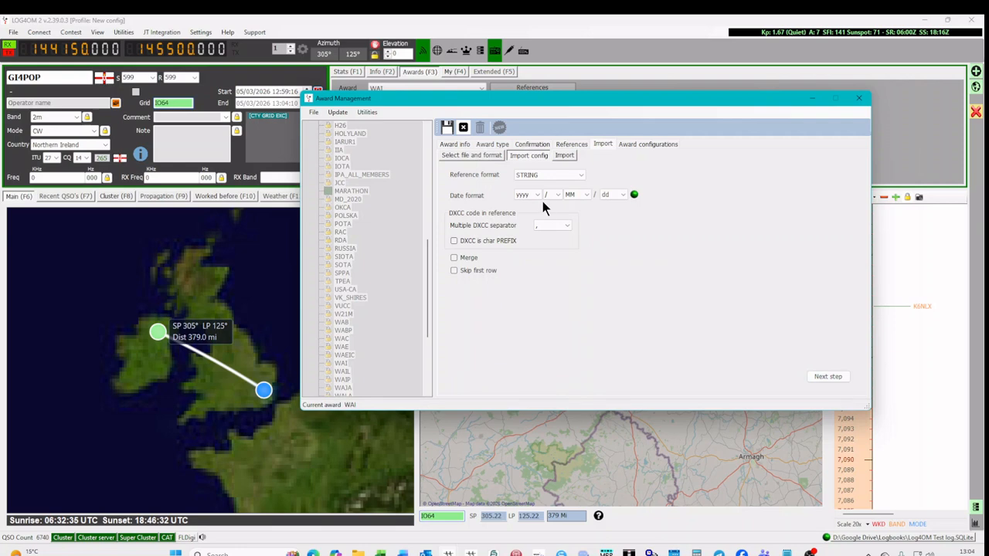
pyautogui.click(537, 196)
pyautogui.click(529, 225)
pyautogui.click(622, 194)
pyautogui.click(617, 206)
pyautogui.click(823, 376)
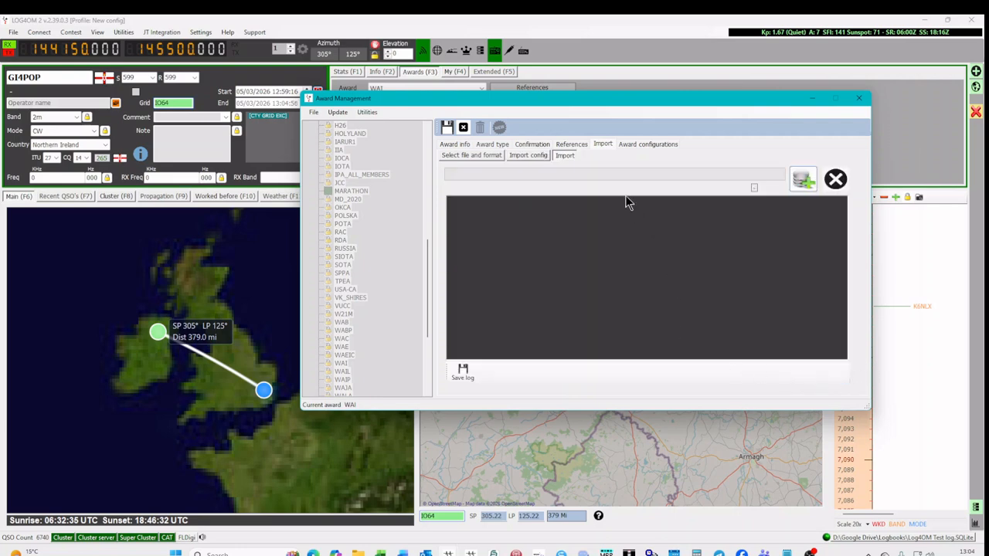
# Run the import of the mapped WAI references and save the WAI award
pyautogui.click(800, 178)
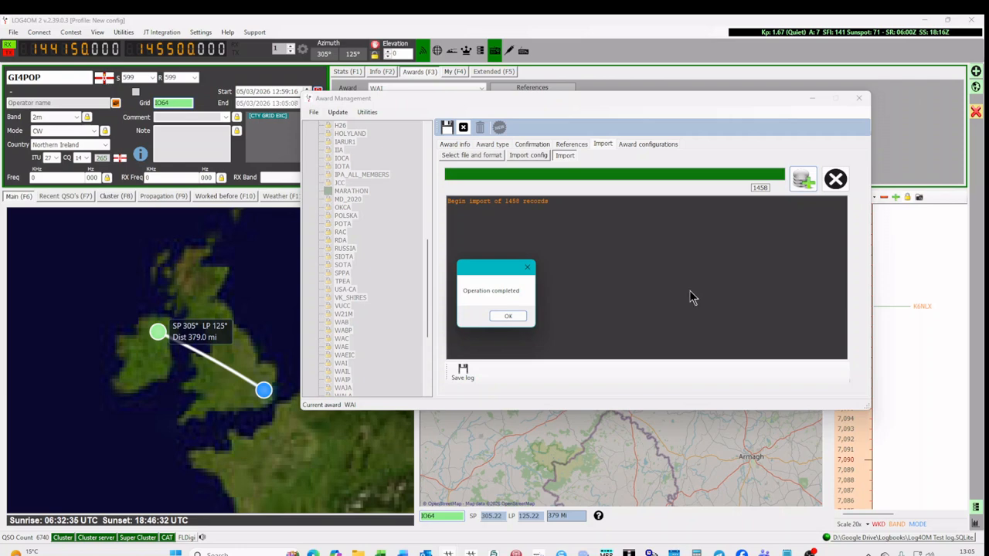
pyautogui.click(504, 314)
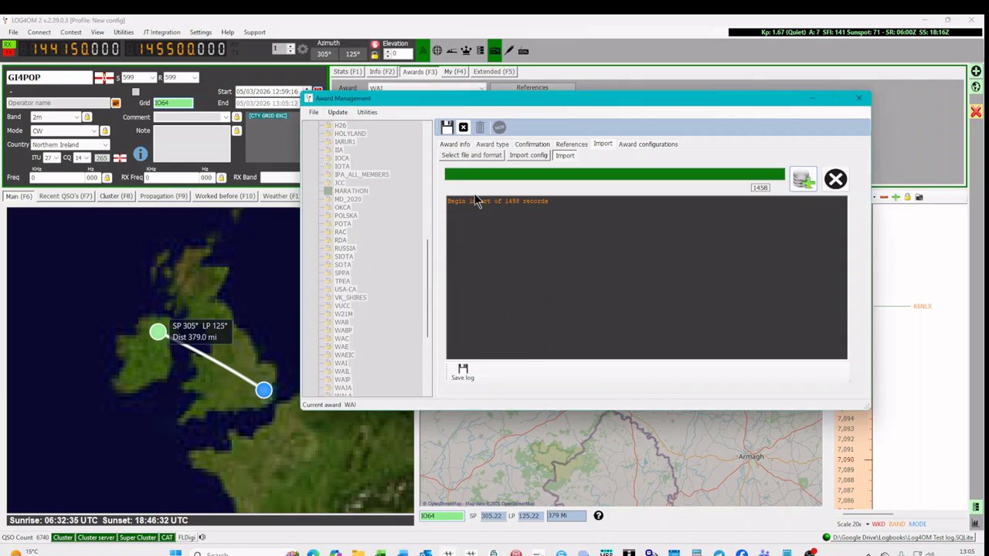
pyautogui.click(445, 127)
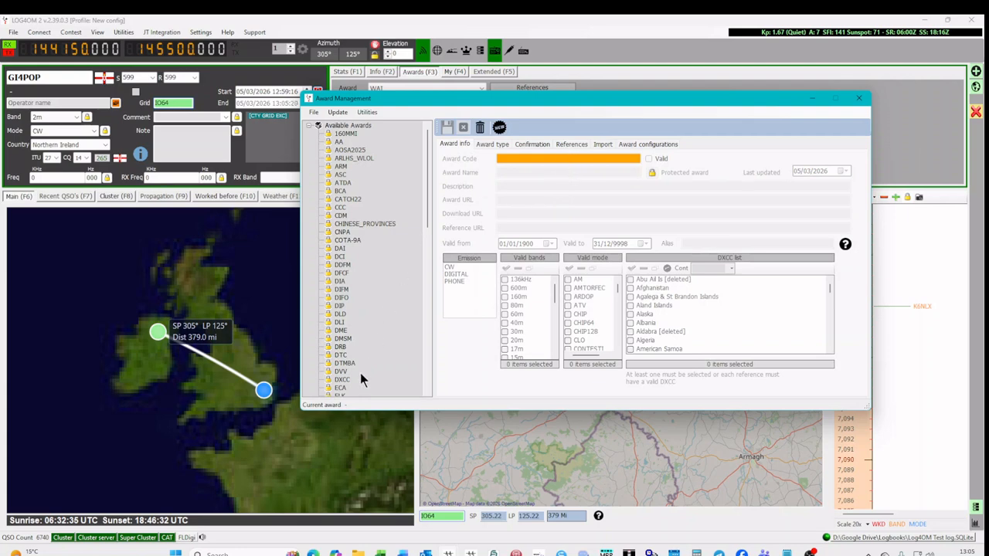
# Reopen the WAI award to review its imported reference list, then leave the award manager without further edits
pyautogui.moveTo(429, 222); pyautogui.dragTo(433, 343)
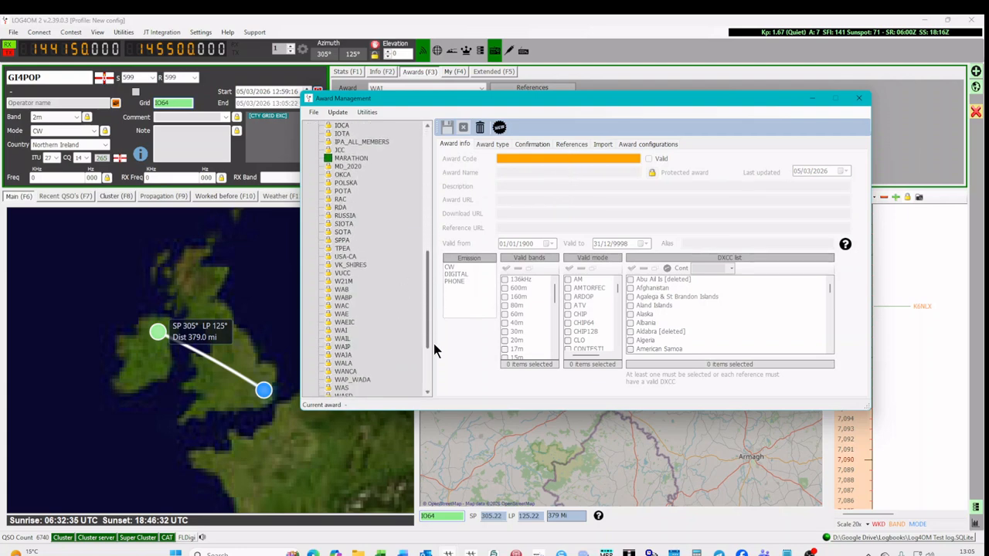
pyautogui.click(345, 329)
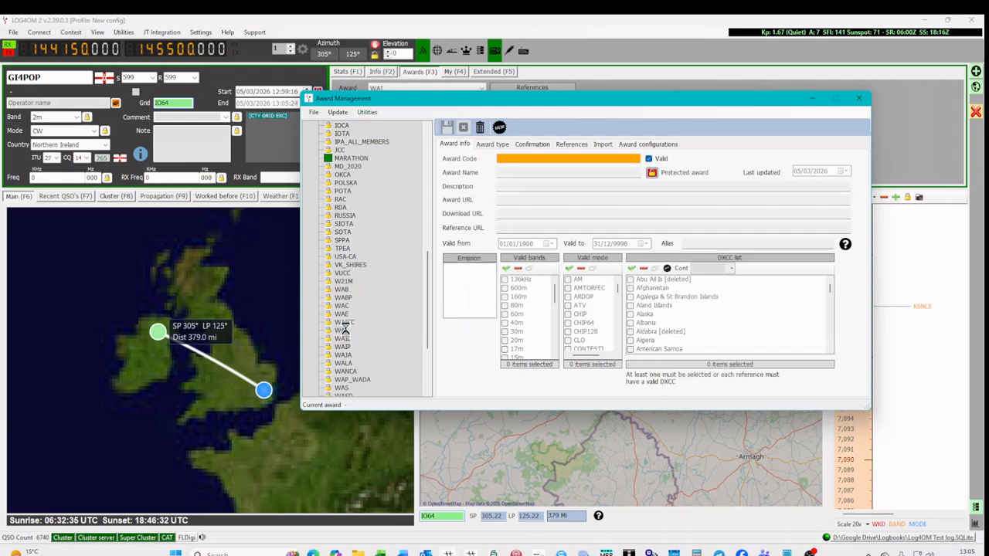
pyautogui.click(572, 144)
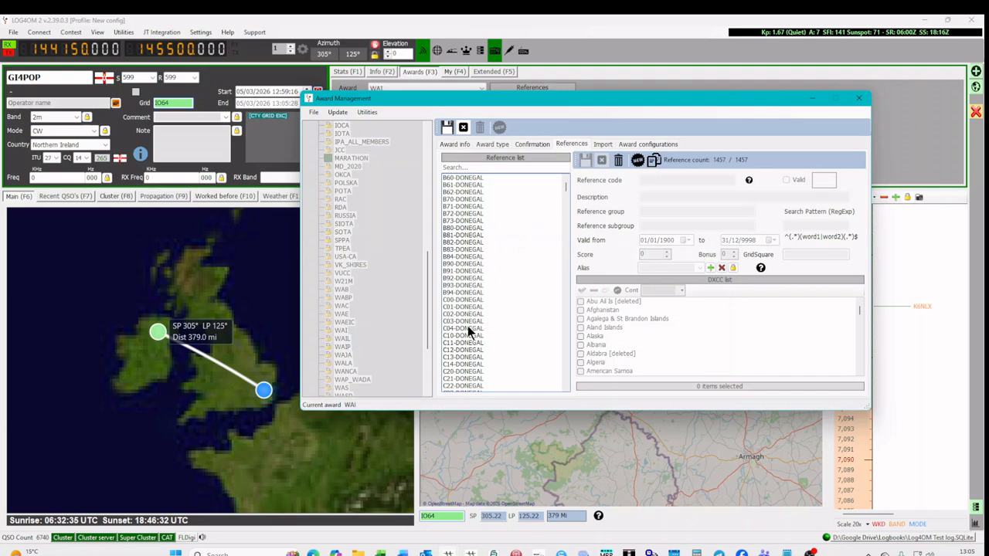
pyautogui.scroll(-6, 524, 263)
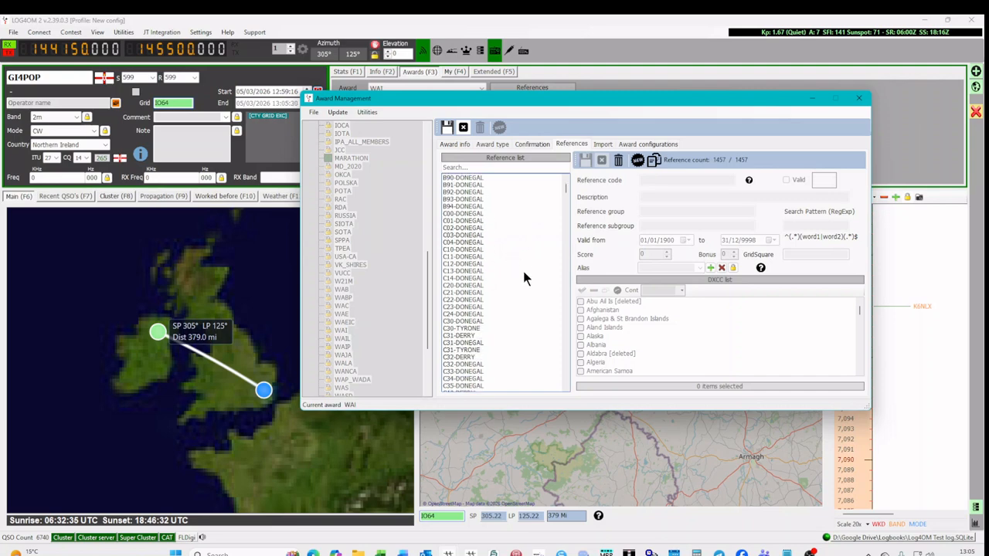
pyautogui.scroll(-2, 523, 277)
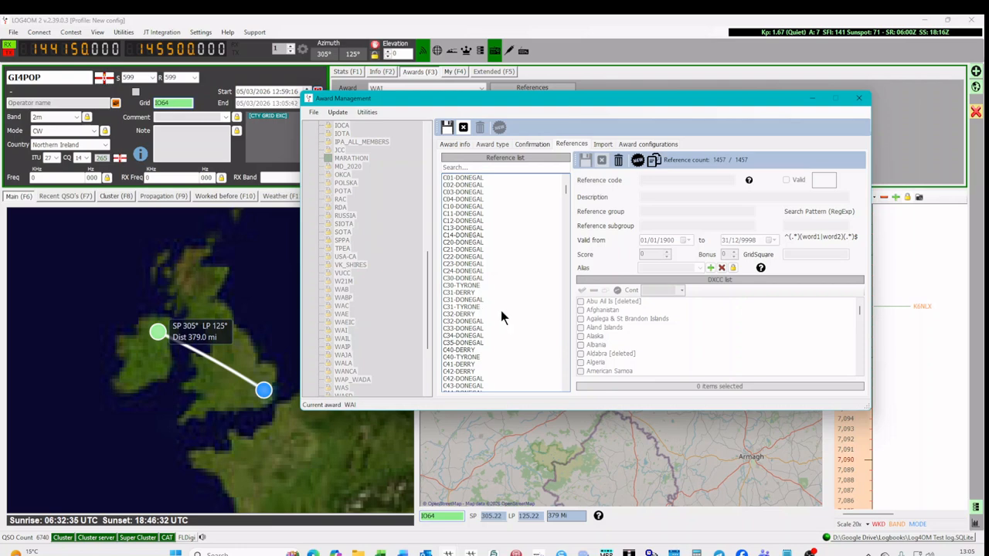
pyautogui.click(463, 129)
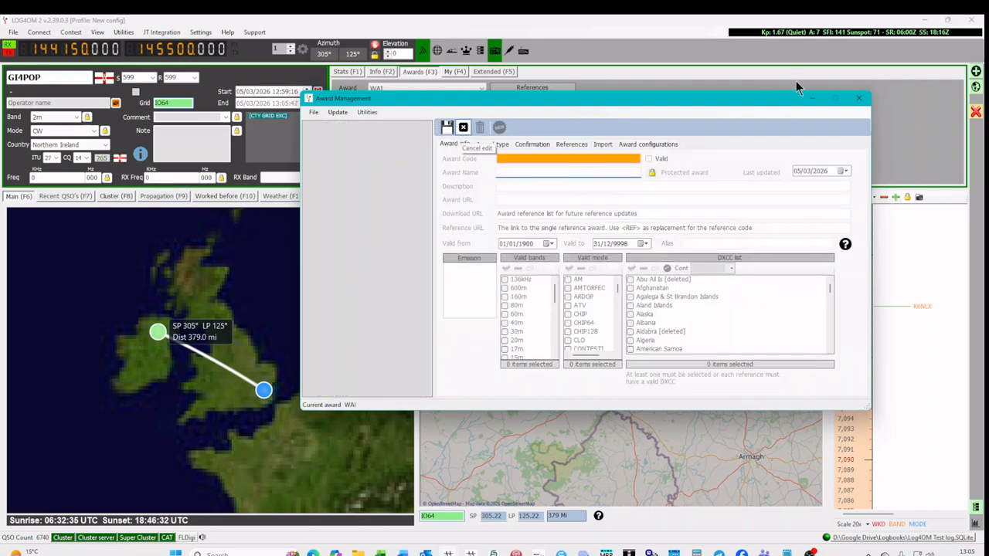
pyautogui.click(859, 101)
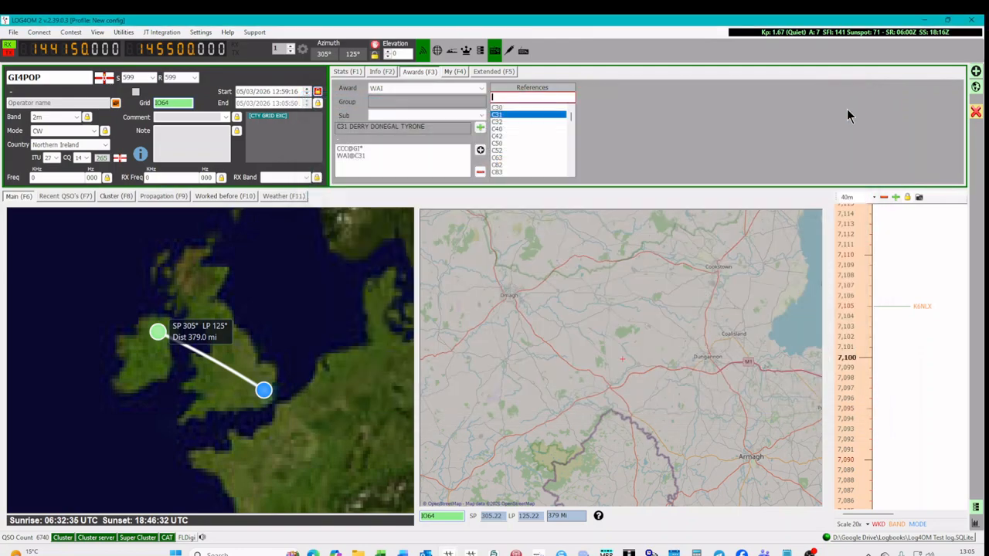
# Close Log4OM and relaunch it, agreeing to continue starting another instance
pyautogui.click(972, 23)
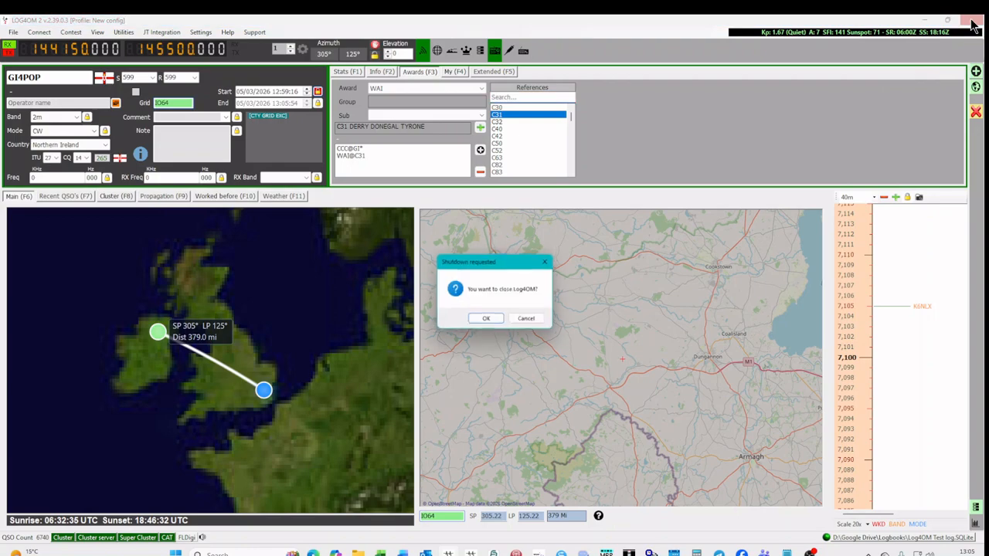
pyautogui.click(486, 321)
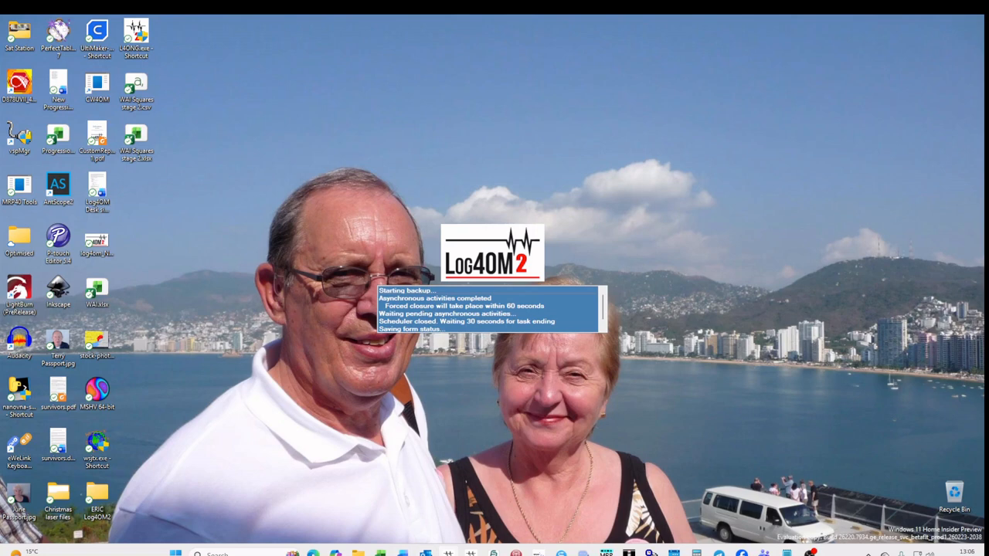
pyautogui.moveTo(448, 553)
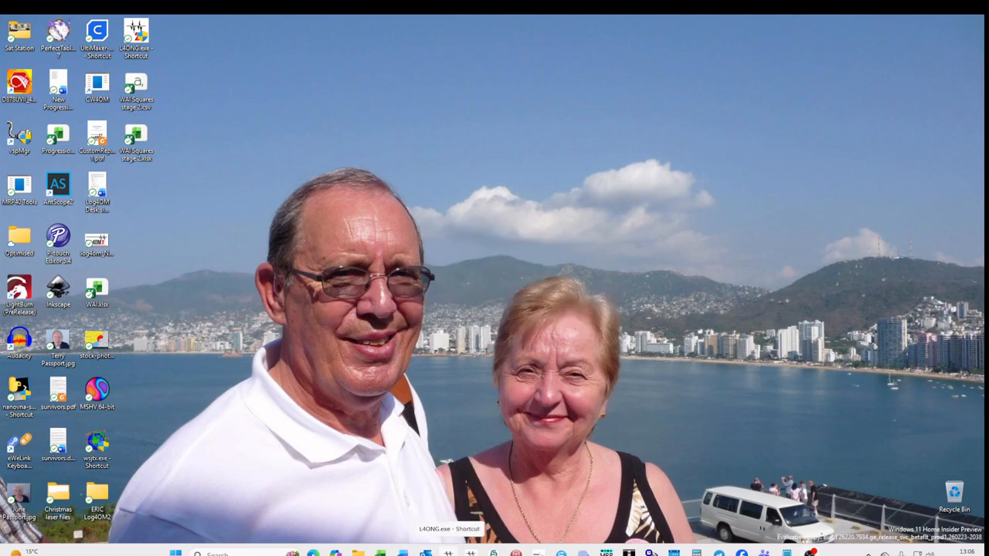
pyautogui.click(448, 553)
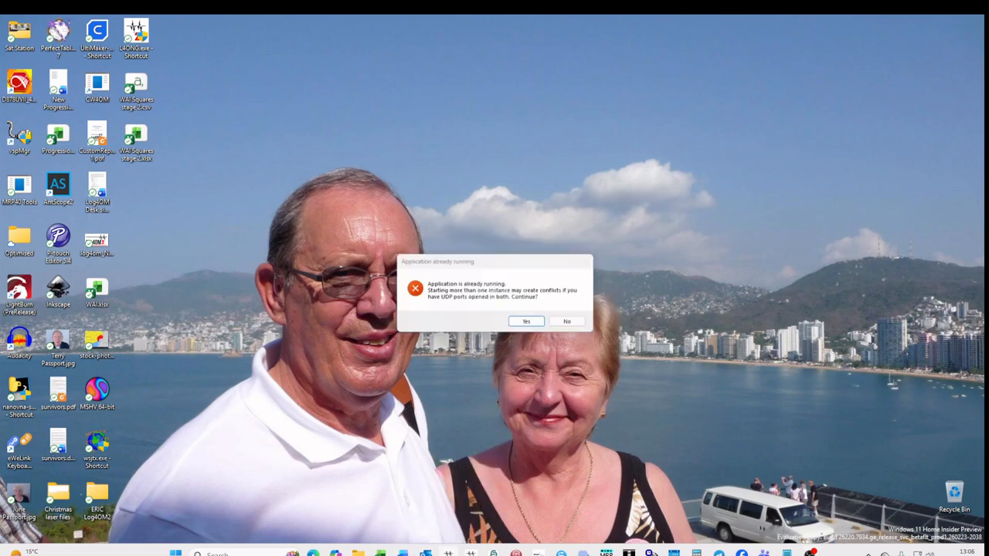
pyautogui.click(592, 332)
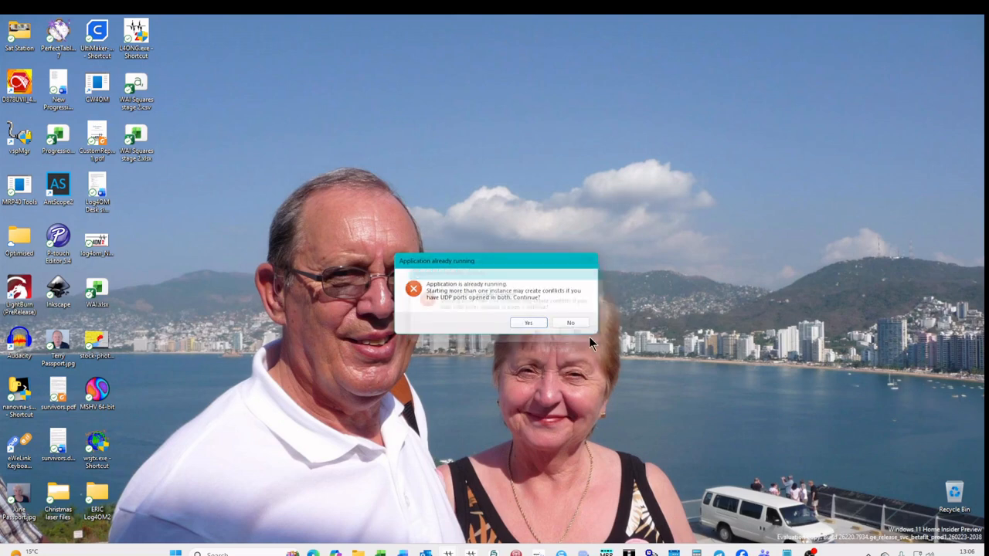
pyautogui.click(522, 326)
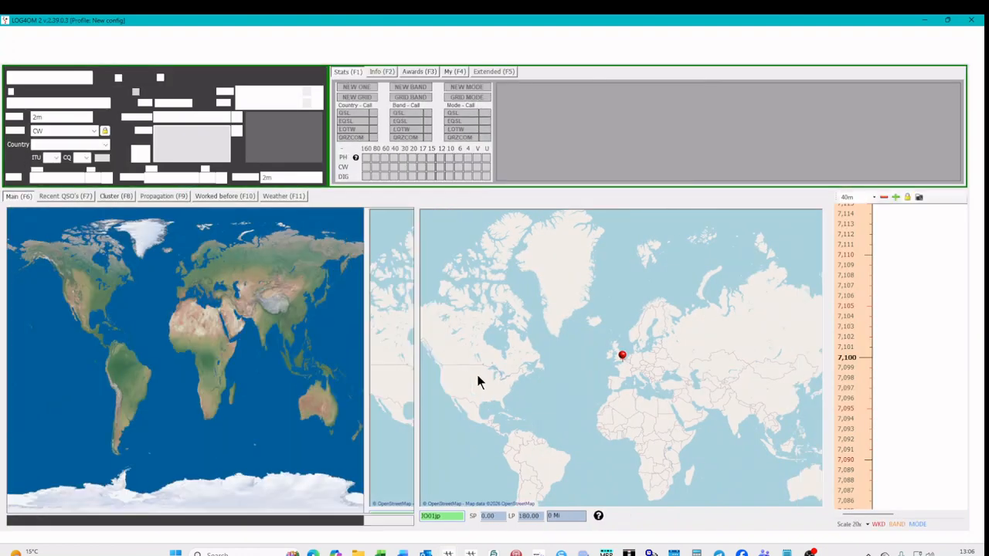
# Enter the callsign GI4POP for a new contact and choose WAI as its award
pyautogui.click(48, 77)
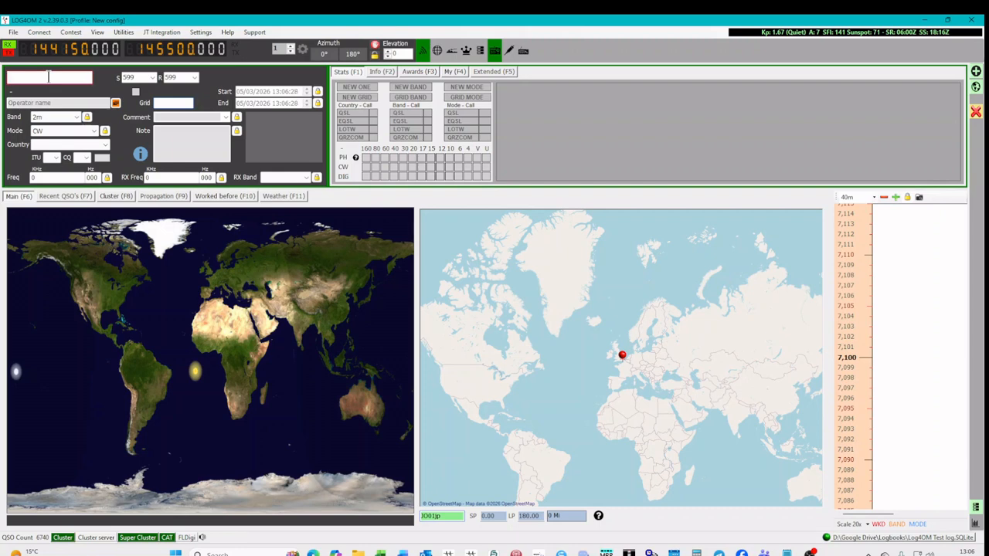
pyautogui.write('GI4')
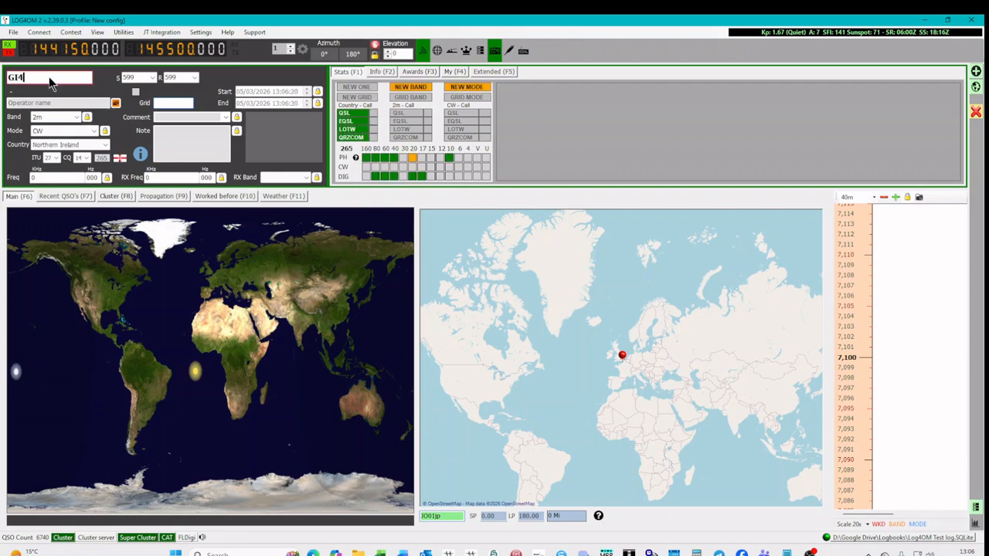
pyautogui.write('POP')
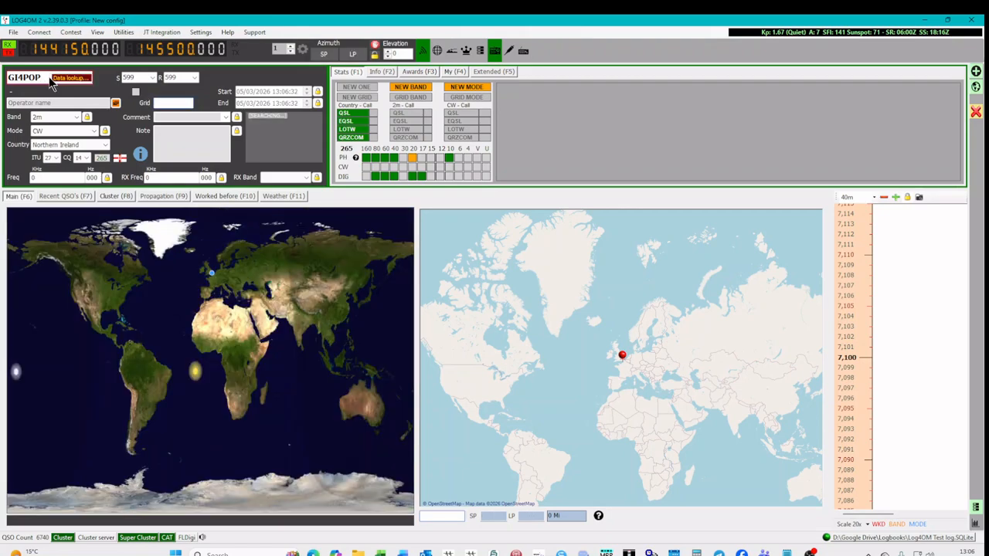
pyautogui.click(425, 70)
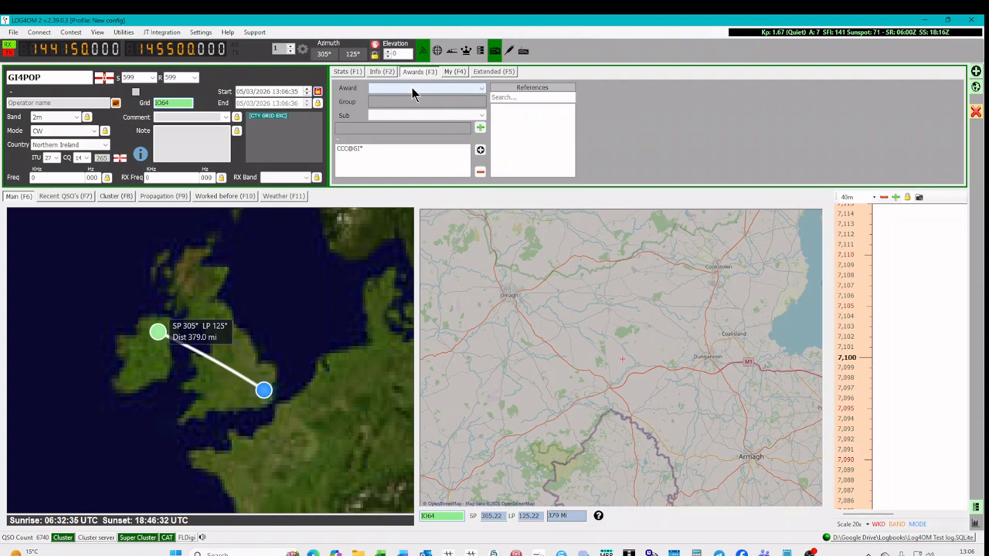
pyautogui.click(411, 87)
pyautogui.click(386, 164)
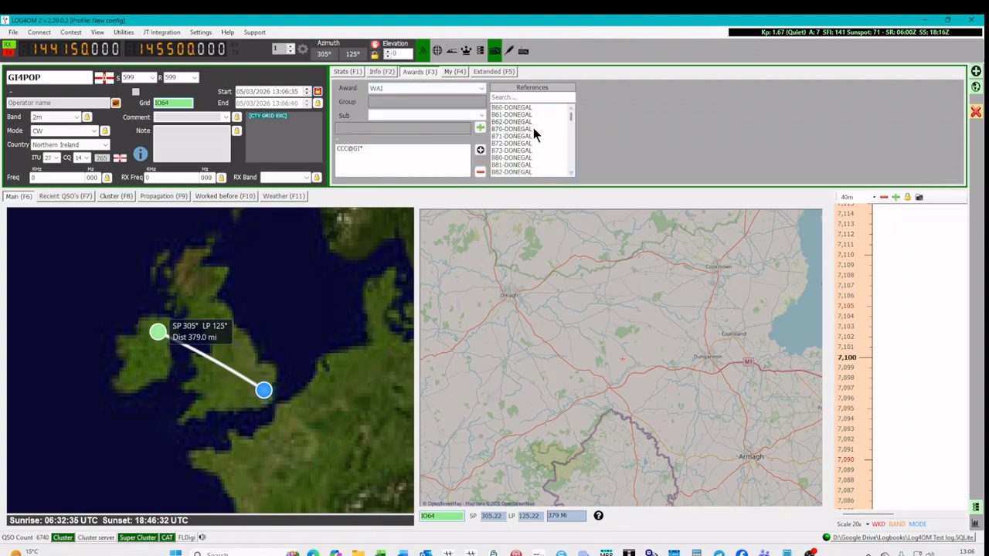
# Inspect the C31-DERRY, C31-DONEGAL and C31-TYRONE references and their descriptions in the WAI reference list
pyautogui.scroll(-1, 545, 128)
pyautogui.scroll(-4, 549, 142)
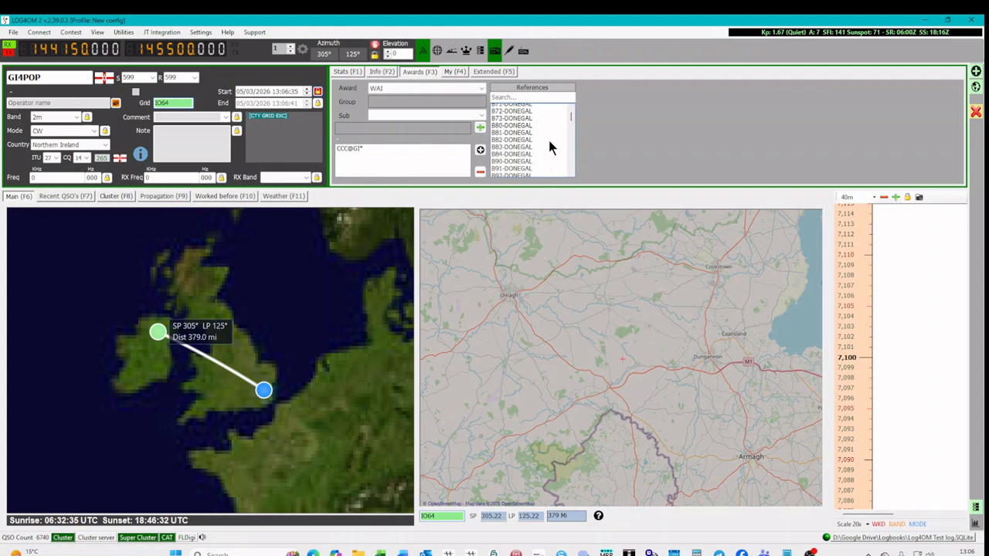
pyautogui.scroll(-6, 549, 142)
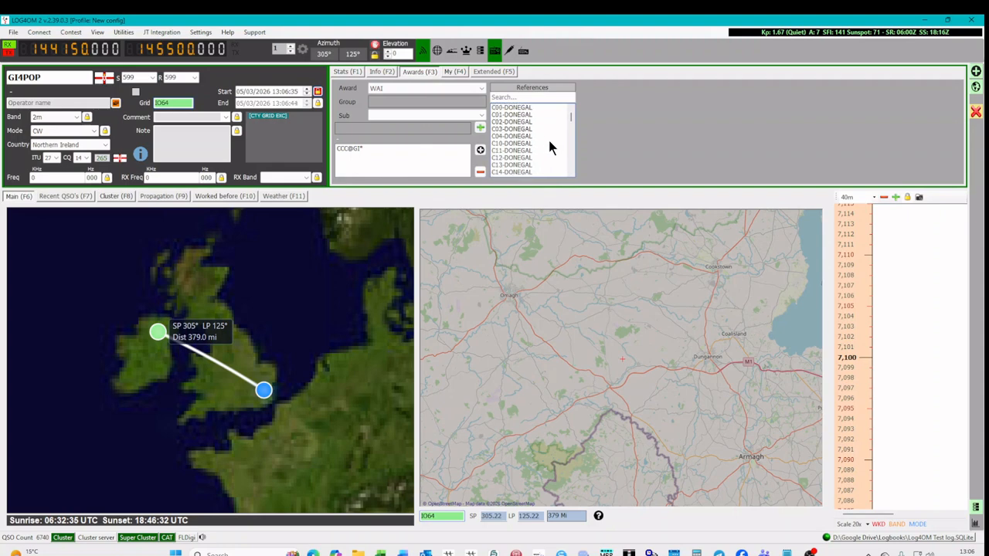
pyautogui.scroll(-2, 549, 147)
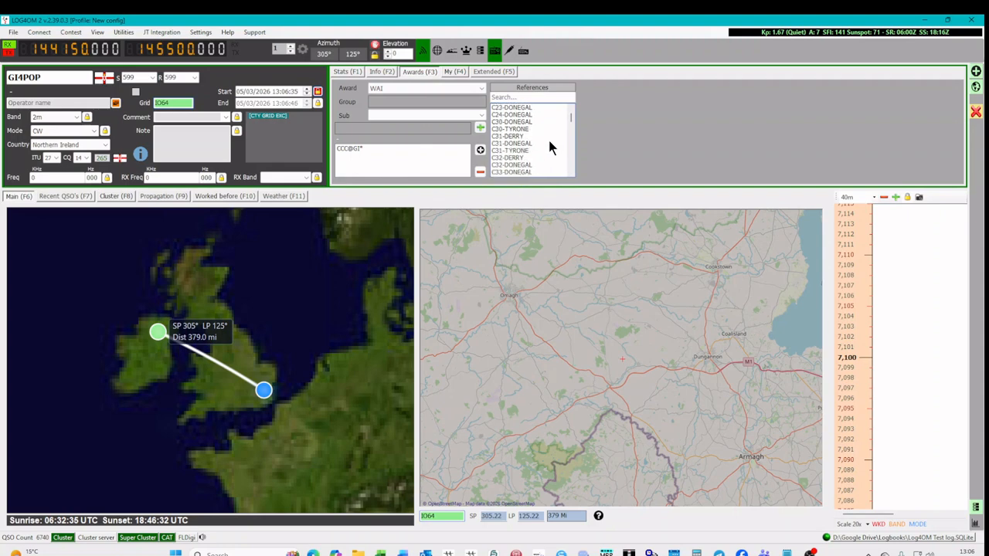
pyautogui.click(510, 129)
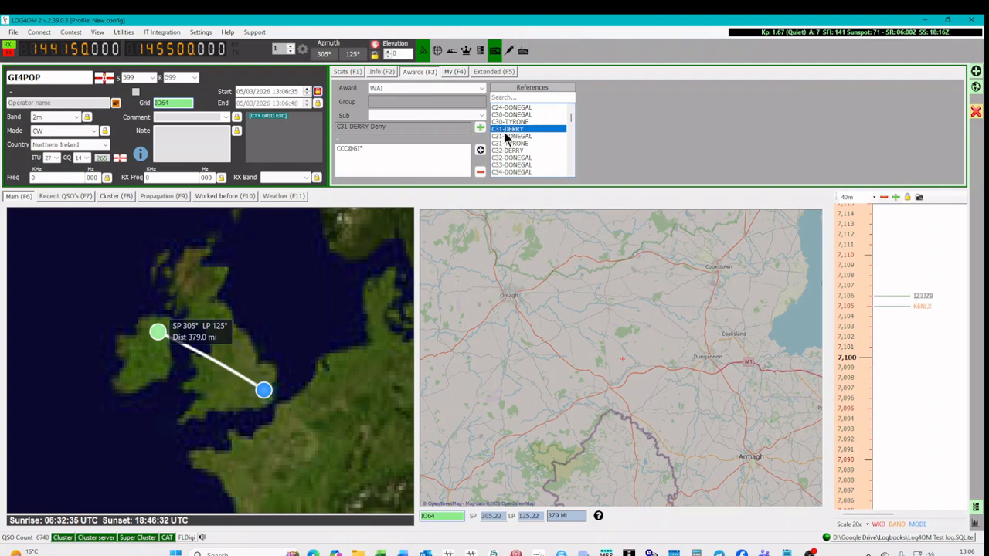
pyautogui.click(514, 135)
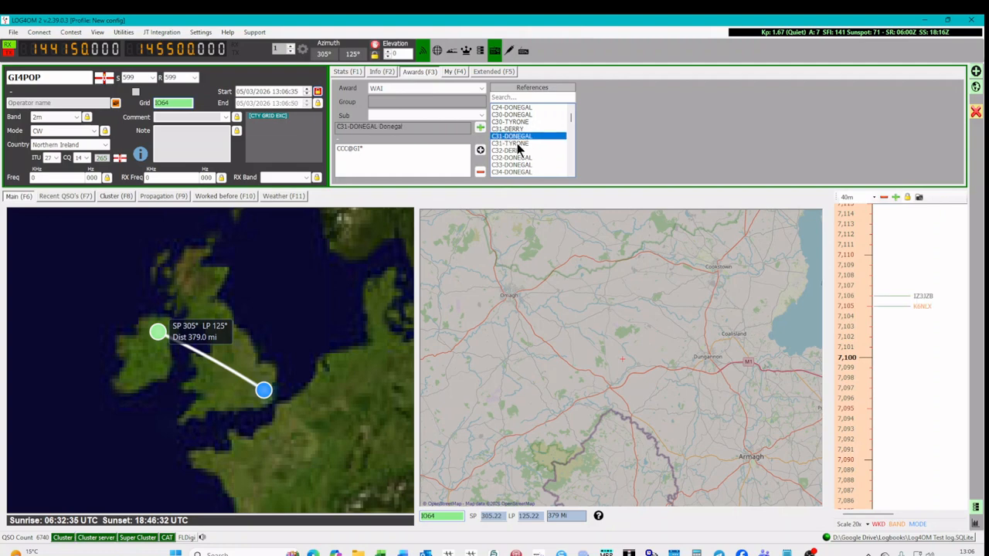
pyautogui.click(517, 144)
# Add the WAI reference C52-DONEGAL to the contact's award references
pyautogui.scroll(-3, 541, 151)
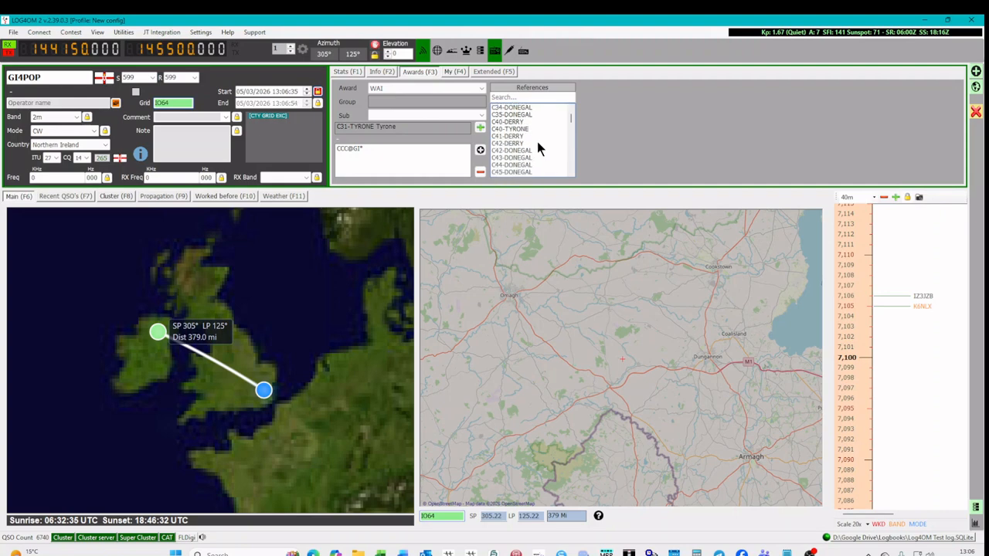
pyautogui.scroll(-2, 540, 147)
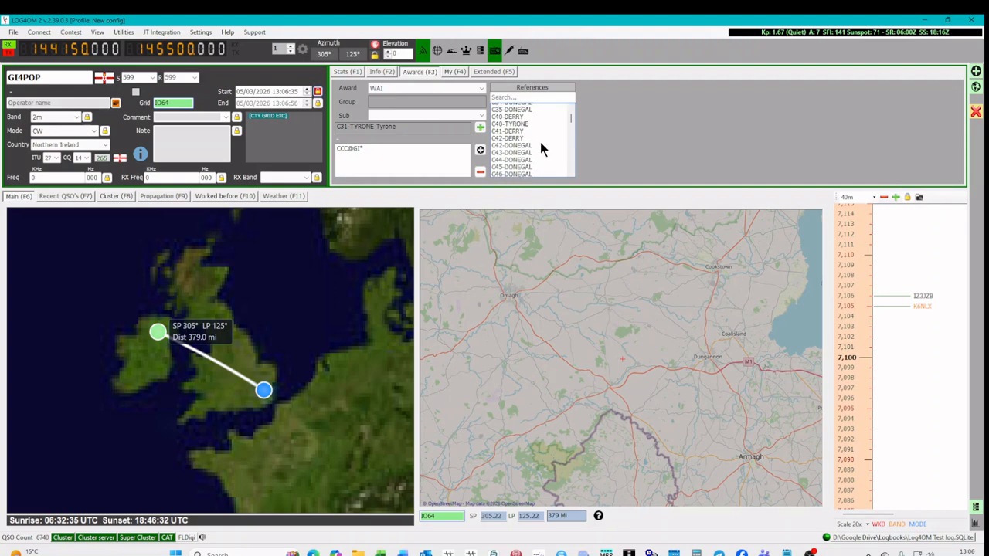
pyautogui.scroll(-3, 539, 156)
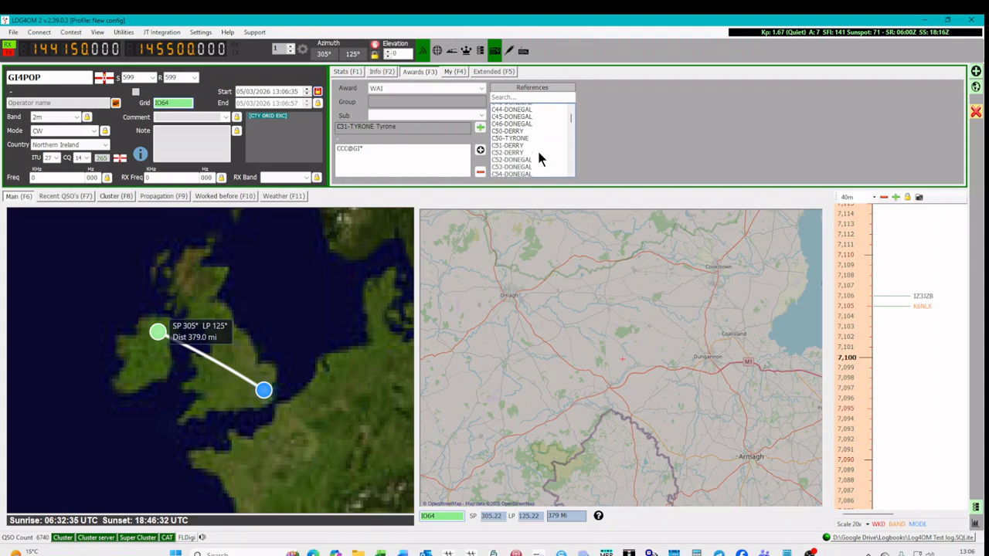
pyautogui.scroll(-1, 539, 158)
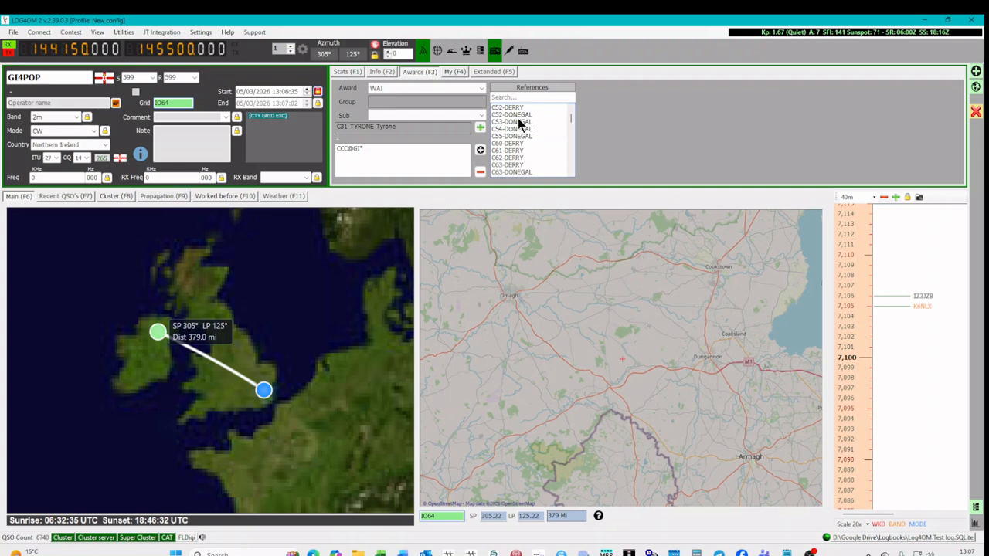
pyautogui.click(517, 108)
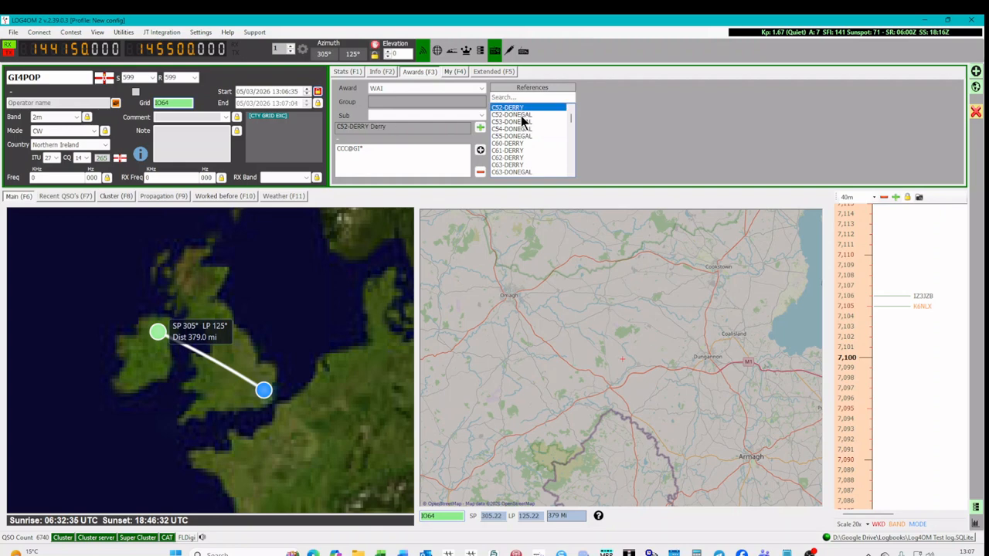
pyautogui.click(521, 115)
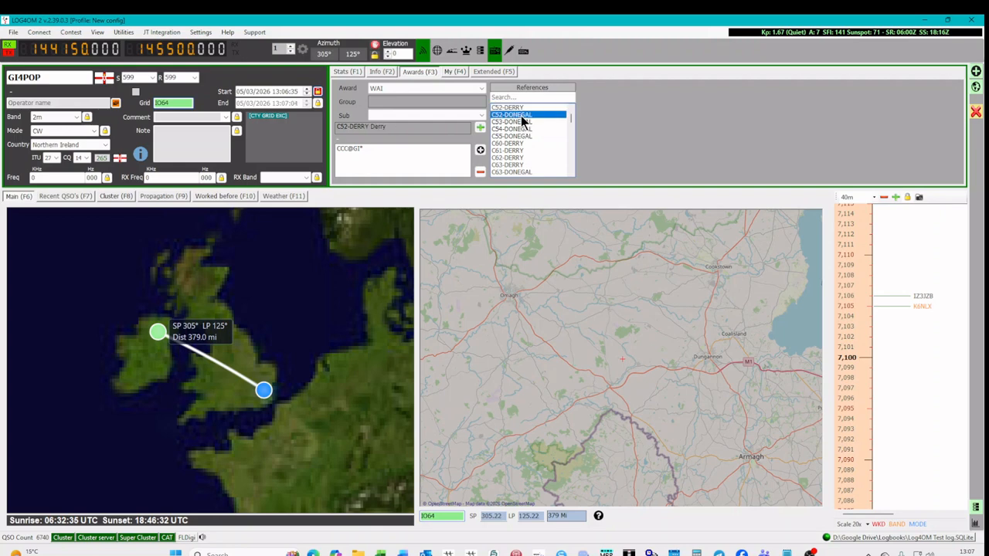
pyautogui.click(481, 128)
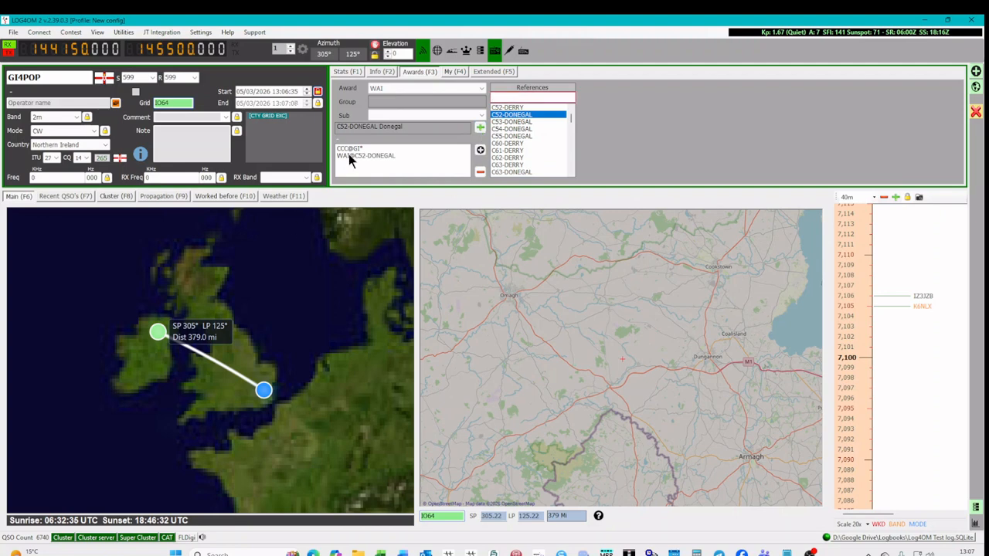